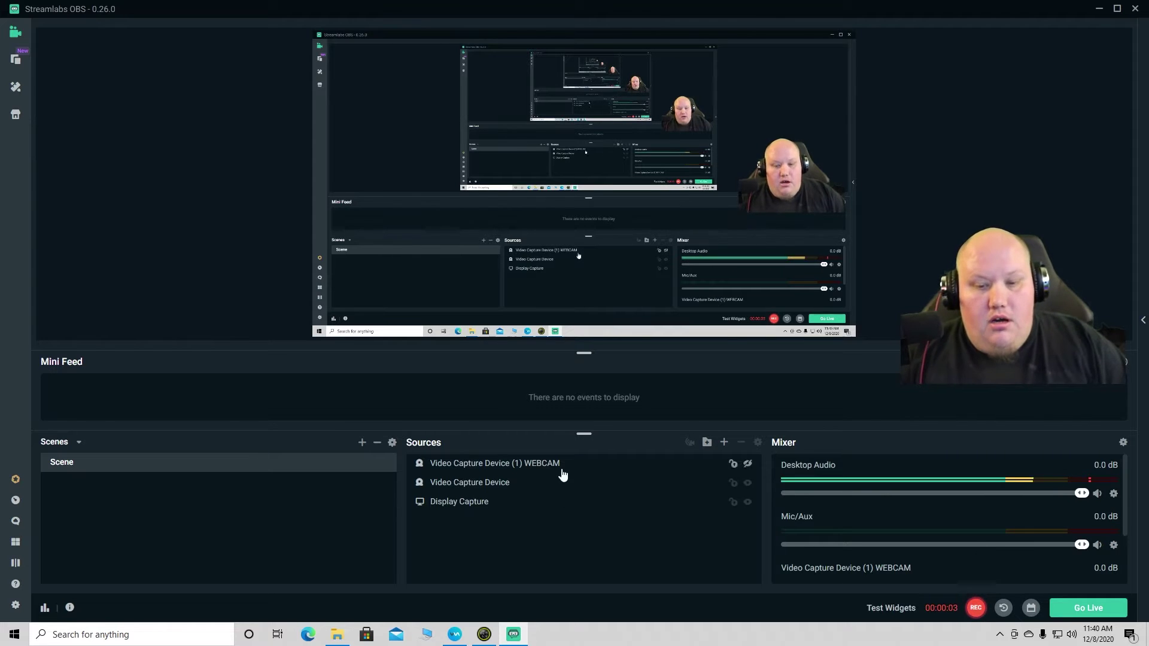
Check the existing WEBCAM video capture device without adding a new source, then unhide the WEBCAM source
click(724, 442)
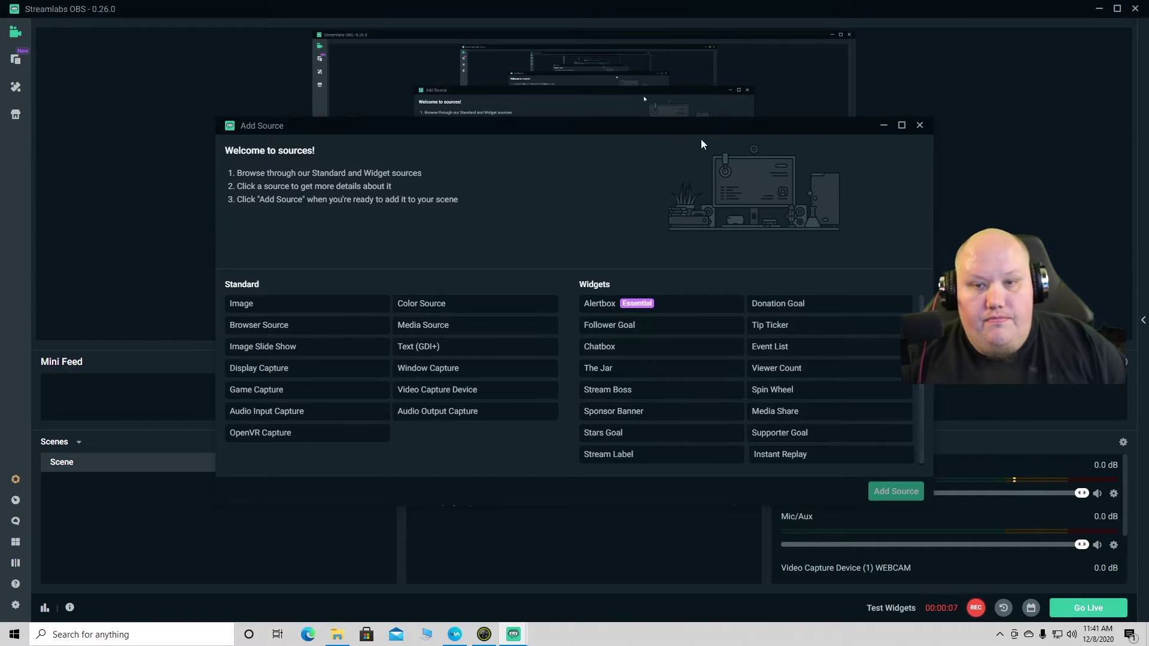
drag(708, 128, 519, 116)
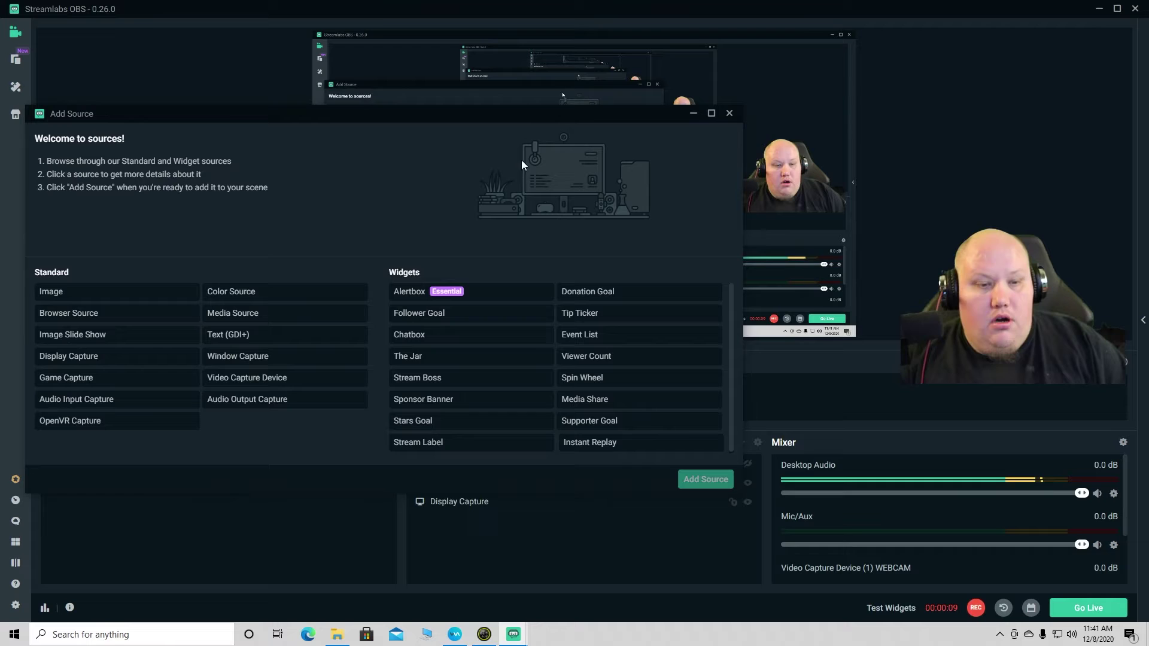
click(300, 378)
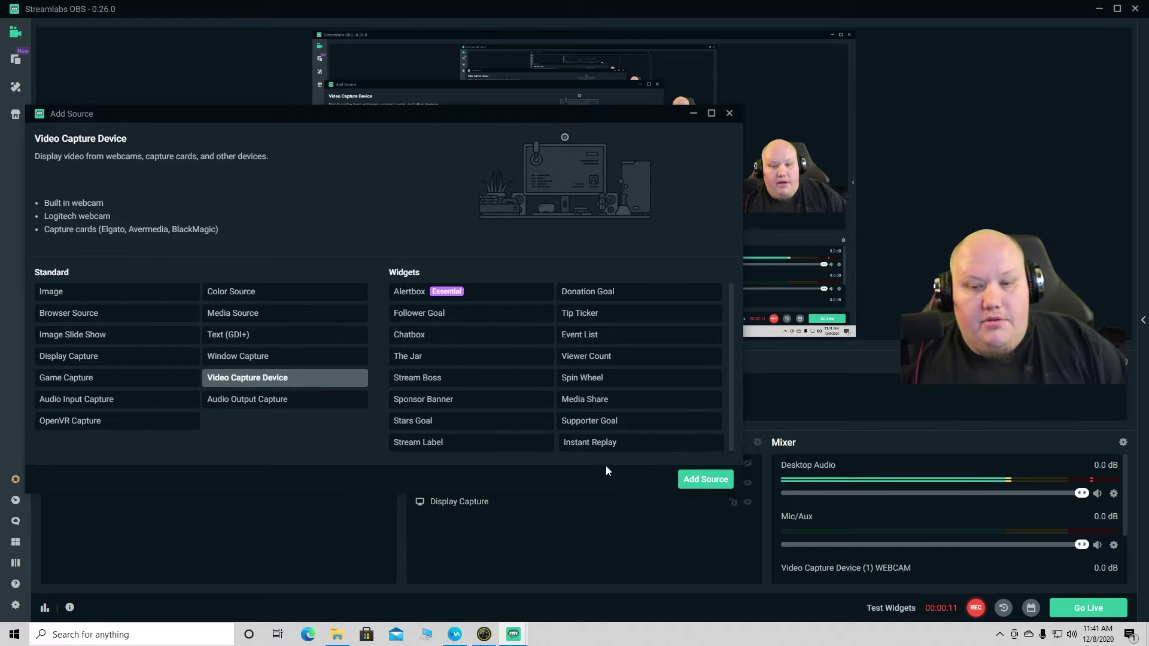
click(707, 482)
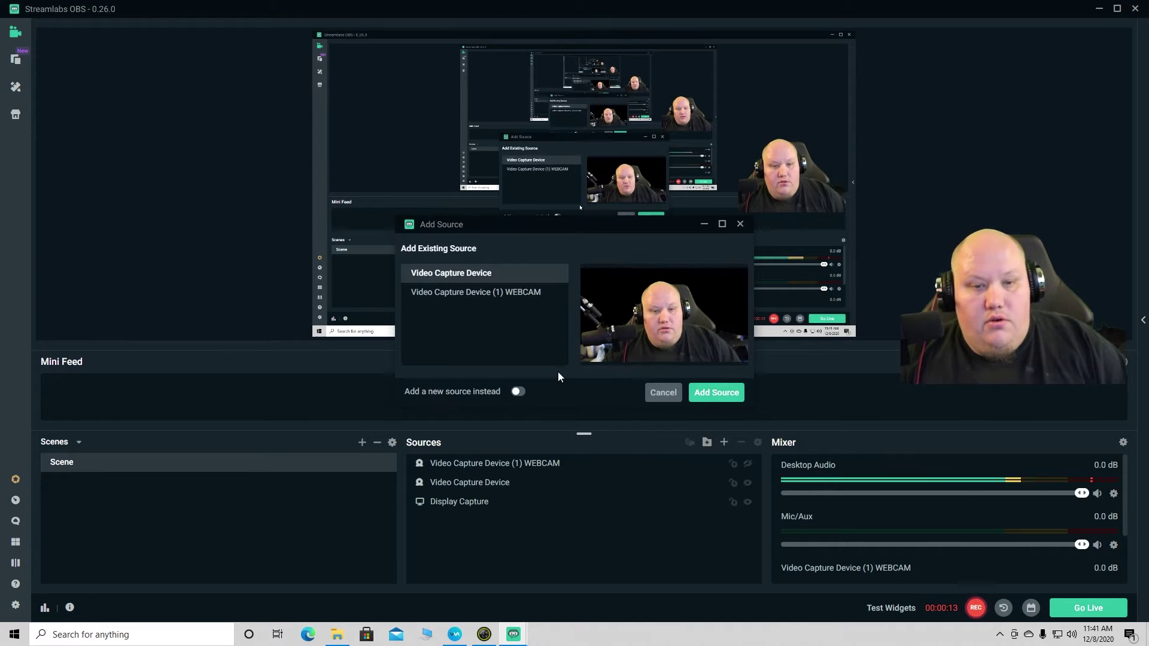
click(518, 294)
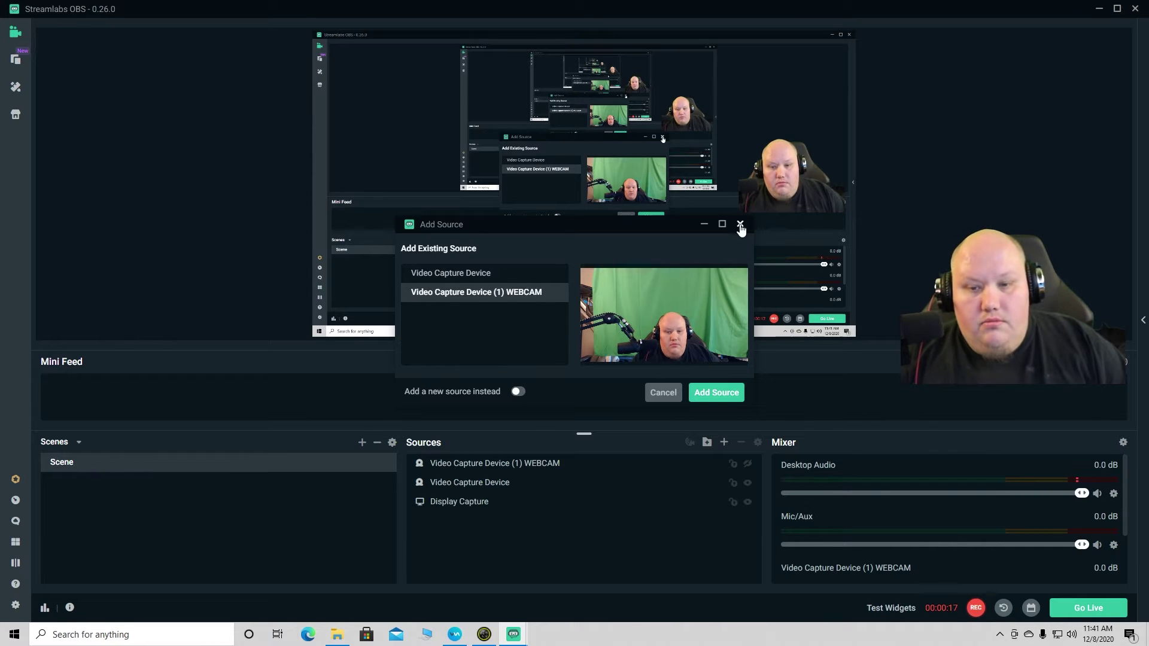
click(726, 393)
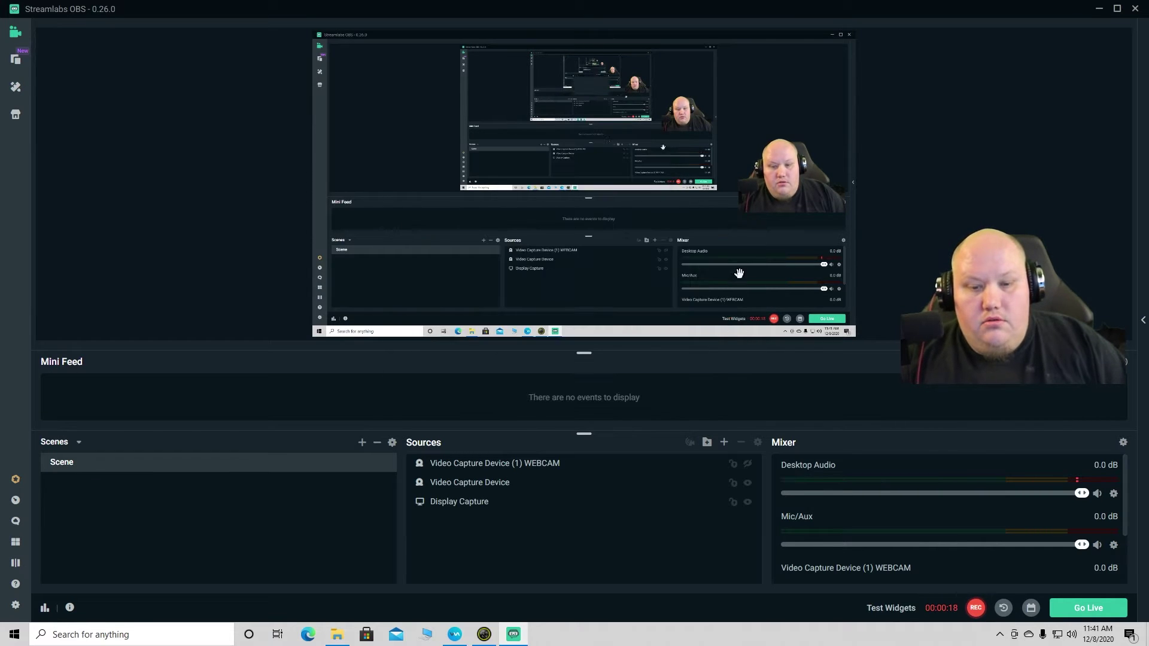
click(748, 466)
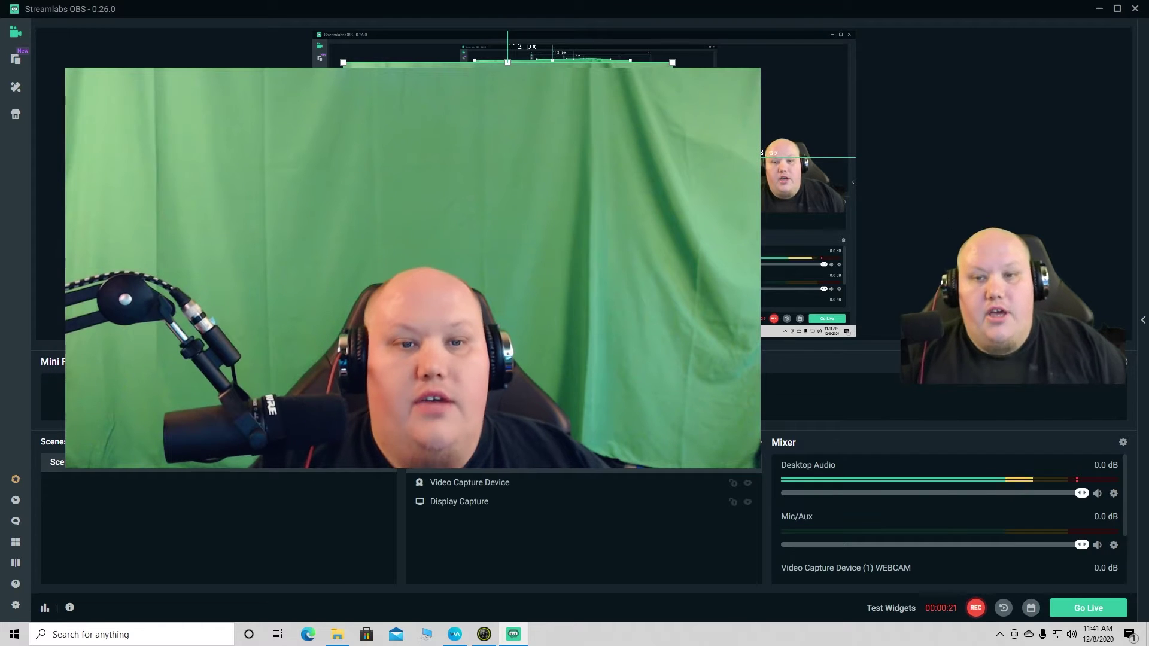
Drag the green-screen webcam image up-left and crop it to a smaller frame
drag(748, 466, 684, 441)
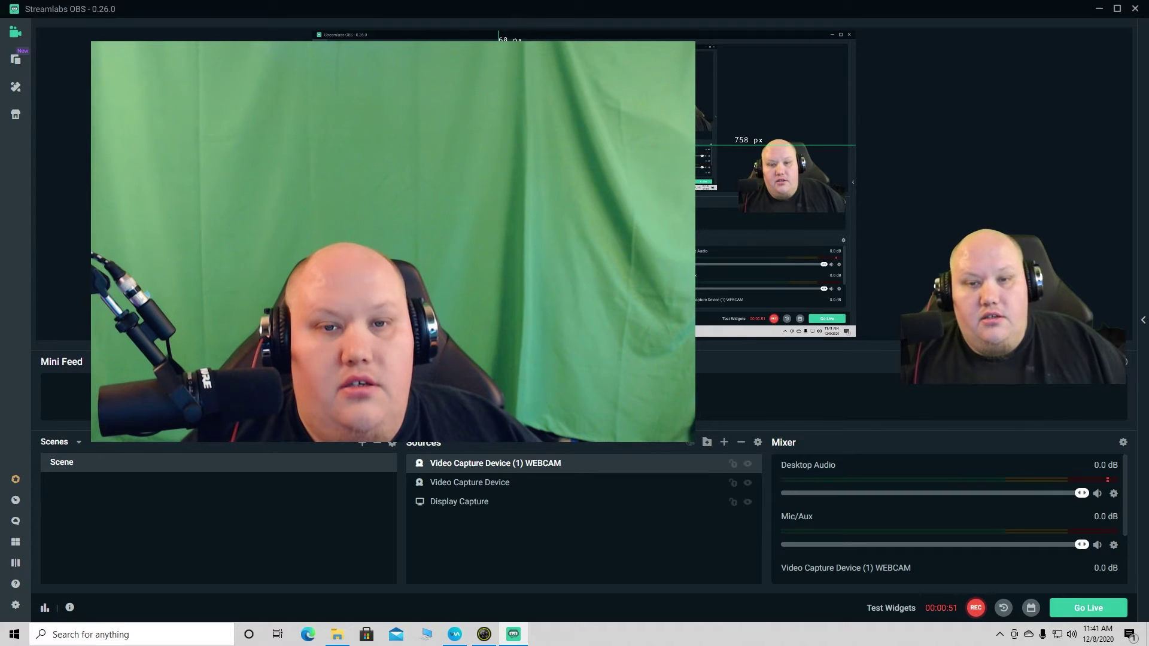
drag(501, 56, 479, 103)
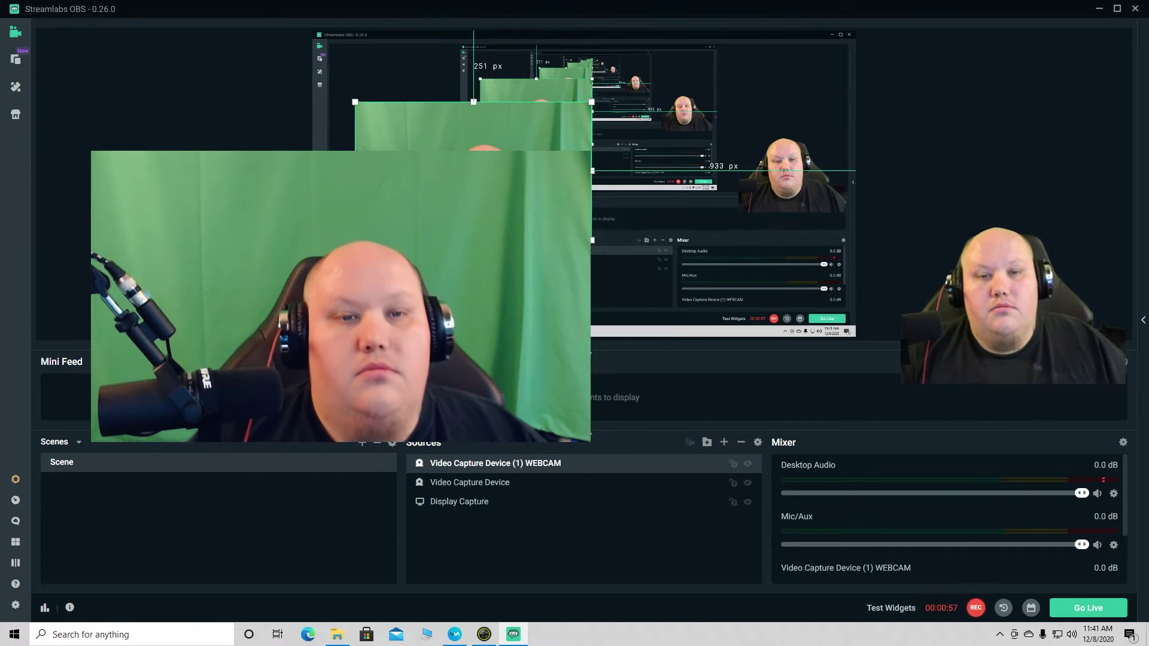
Move the webcam further up-left and open its Source filters window
right_click(529, 137)
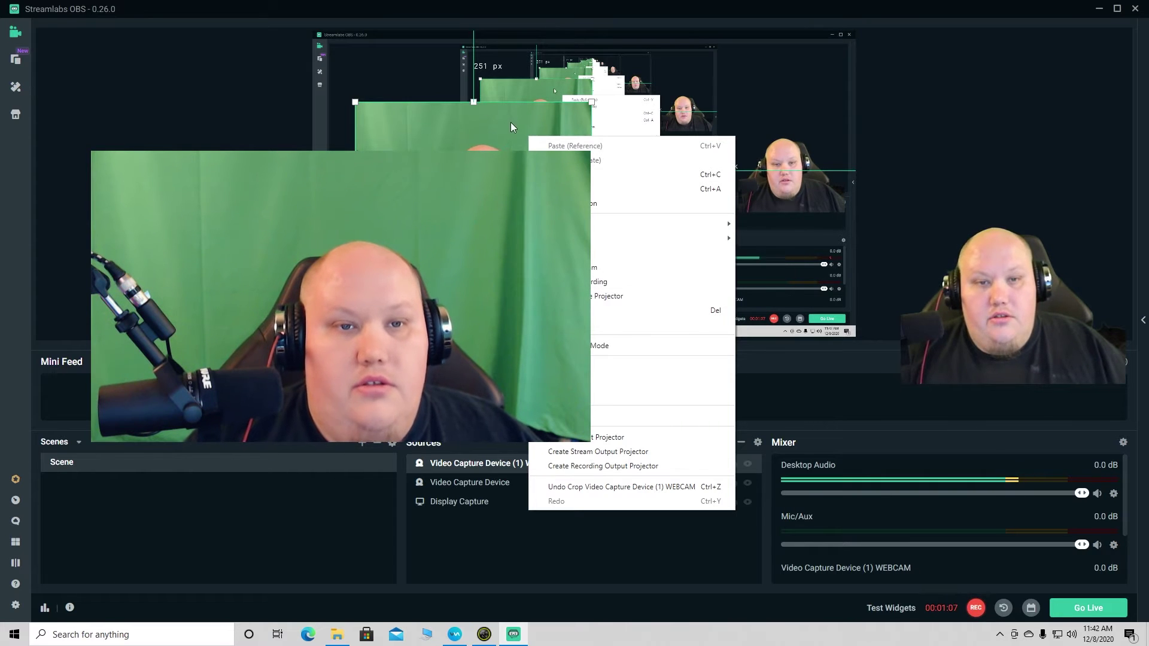
drag(511, 122, 466, 91)
right_click(485, 113)
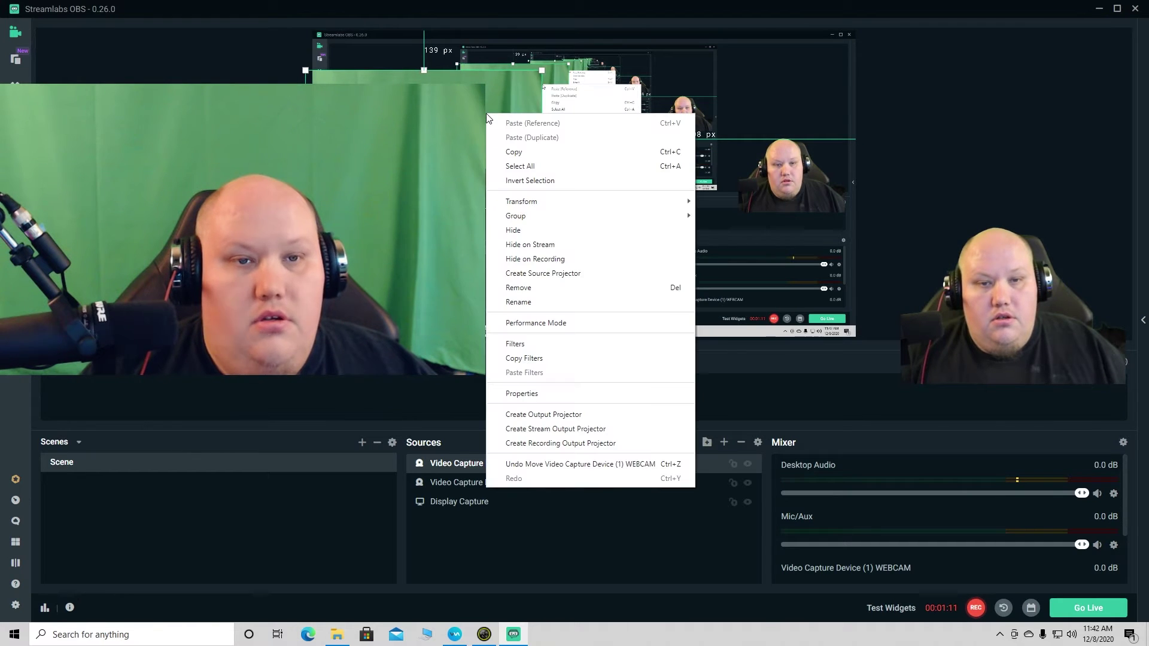
click(574, 344)
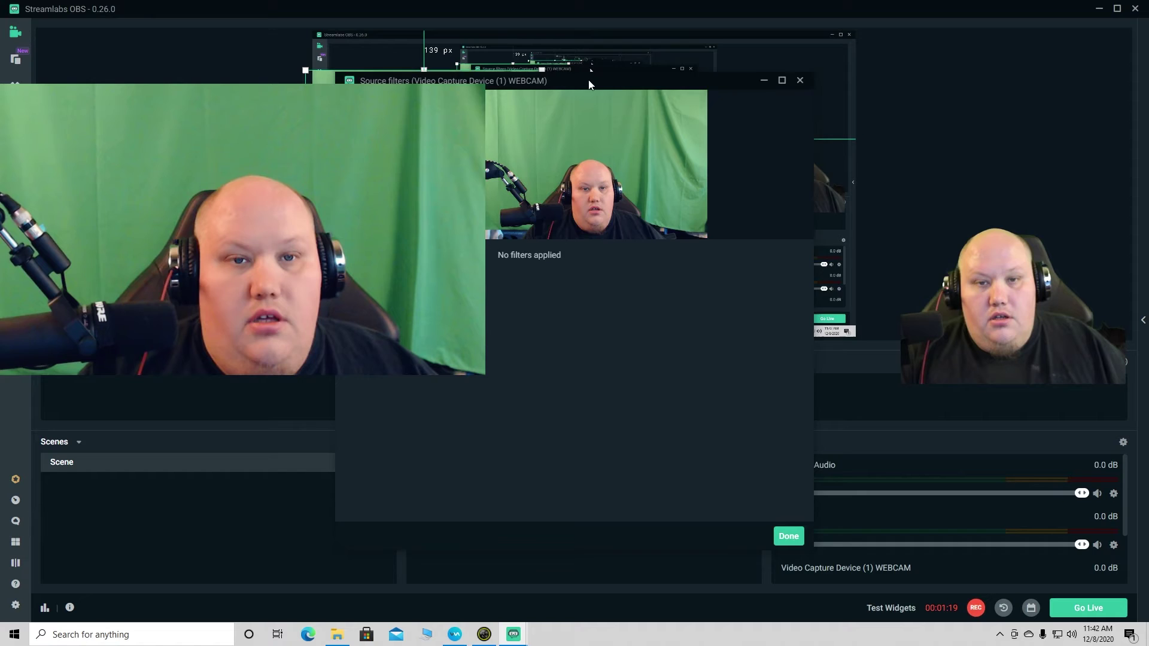
drag(588, 84, 732, 116)
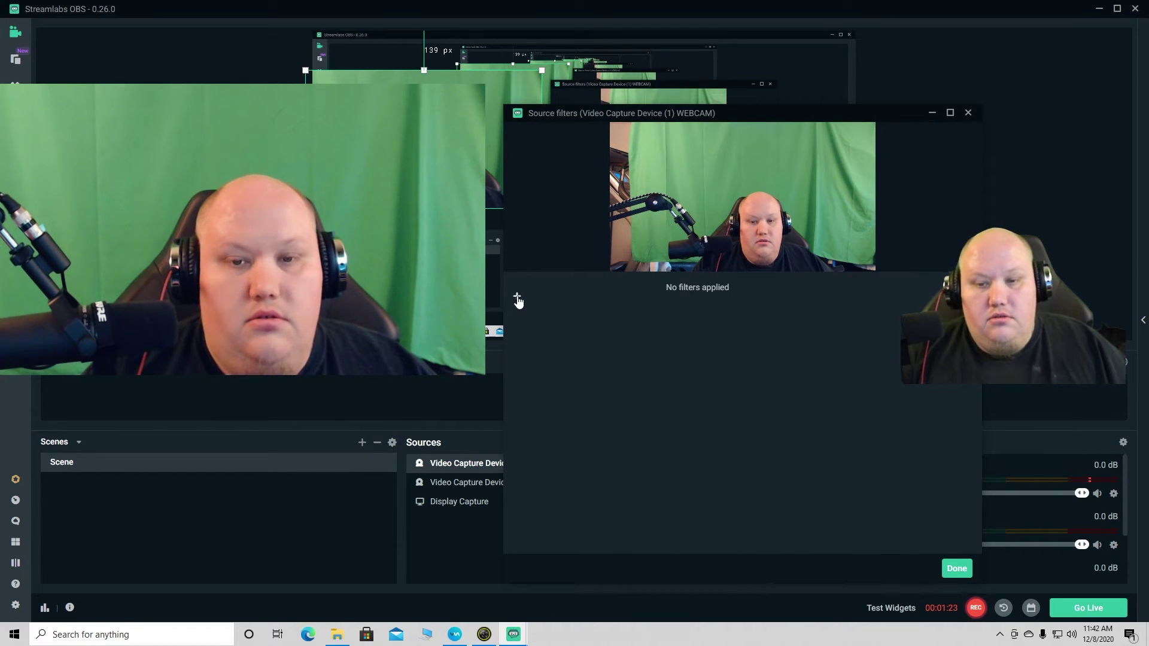
Add a Chroma Key filter to the WEBCAM source and close the filters window
click(517, 297)
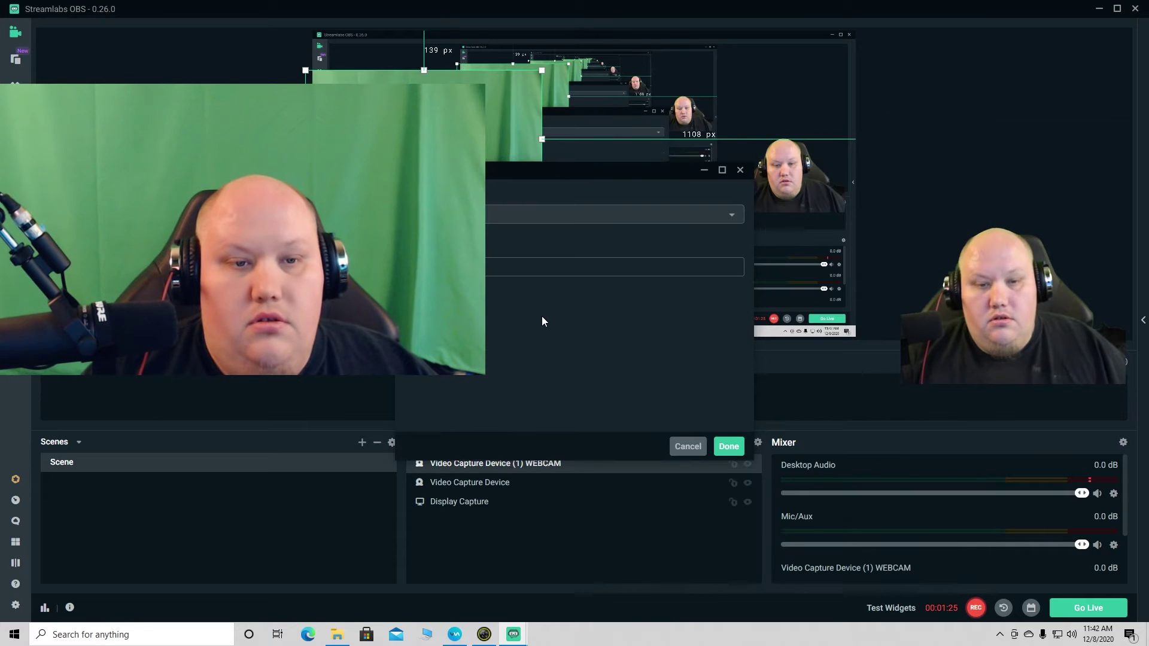
drag(524, 169, 652, 177)
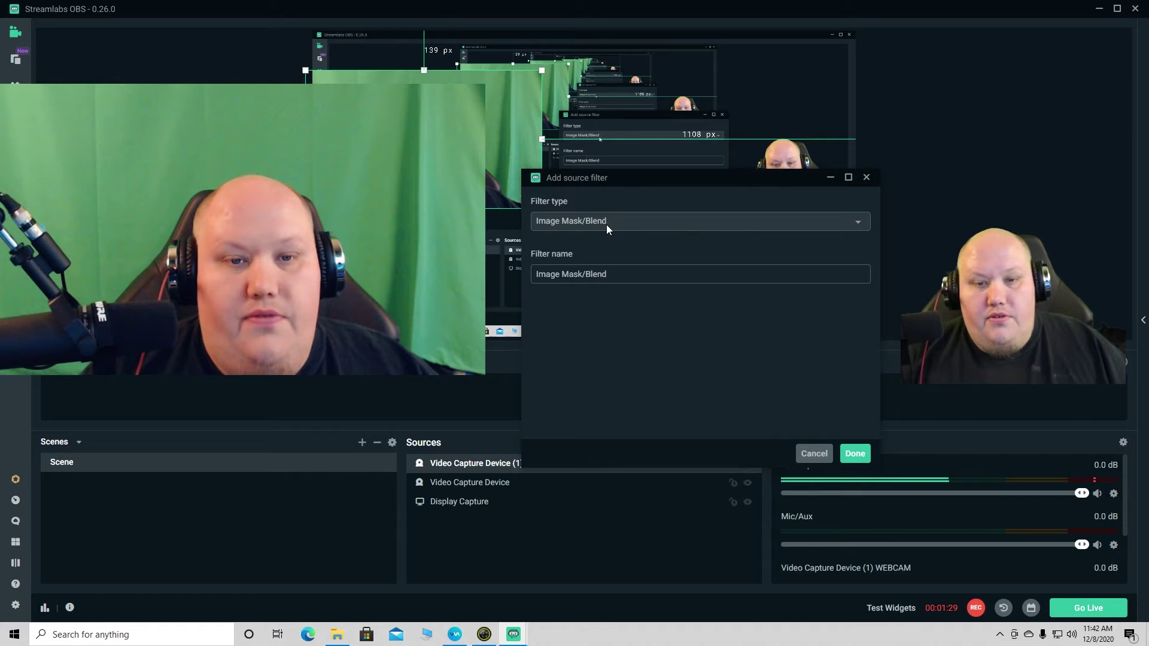
click(697, 221)
scroll(622, 332, down, 3)
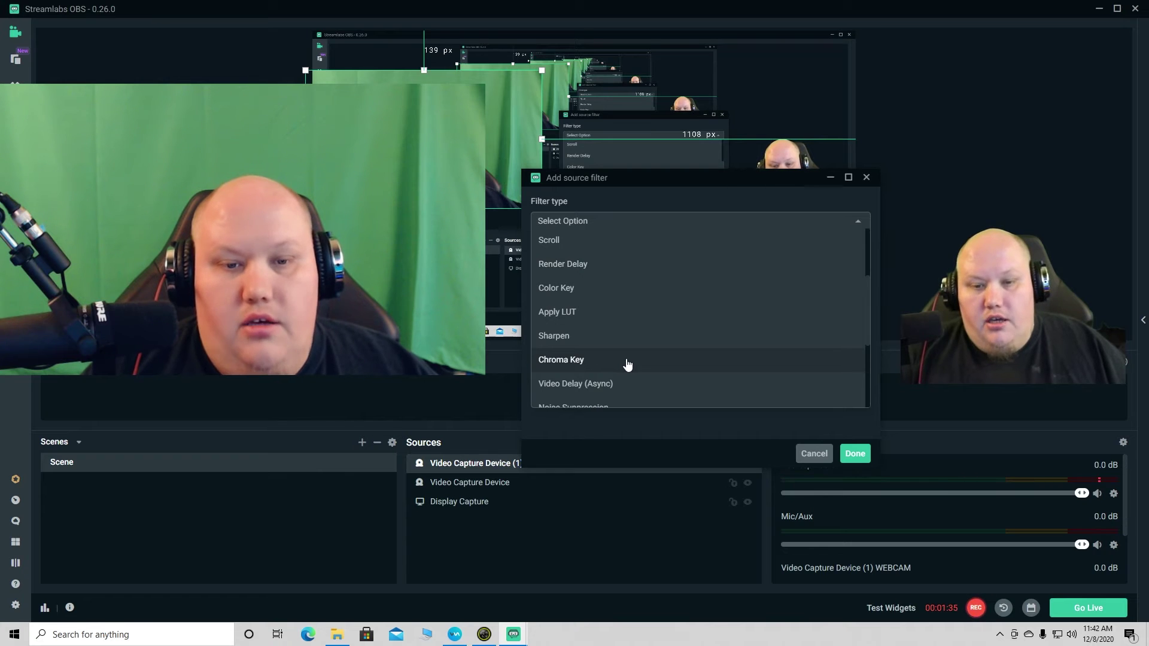
click(627, 361)
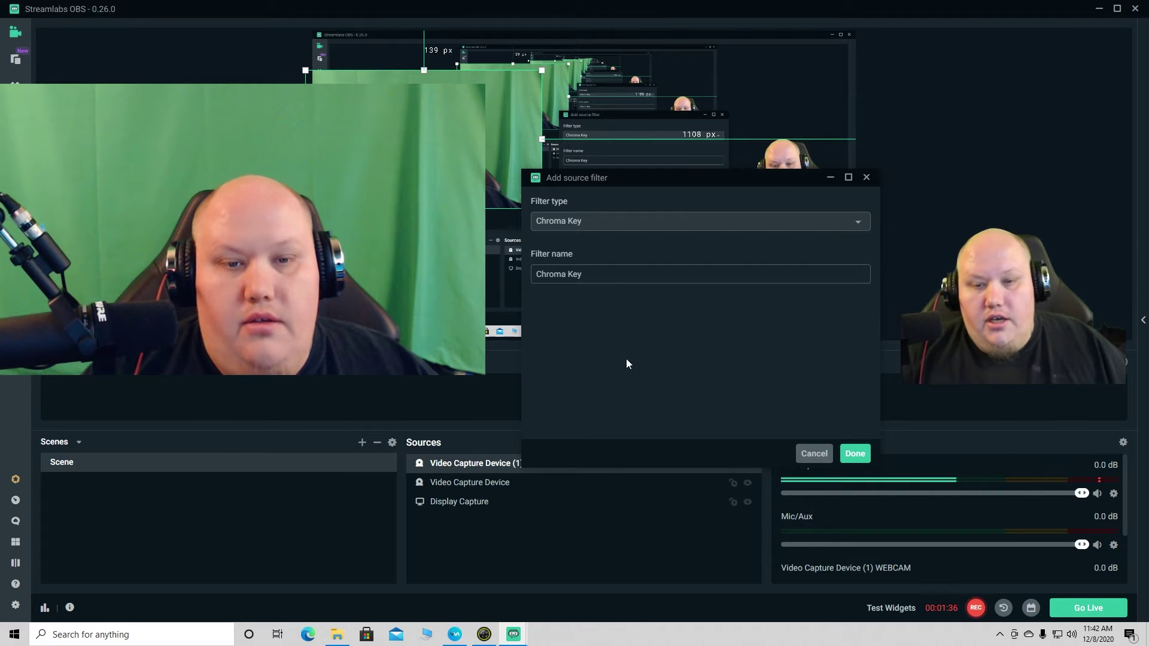
click(855, 454)
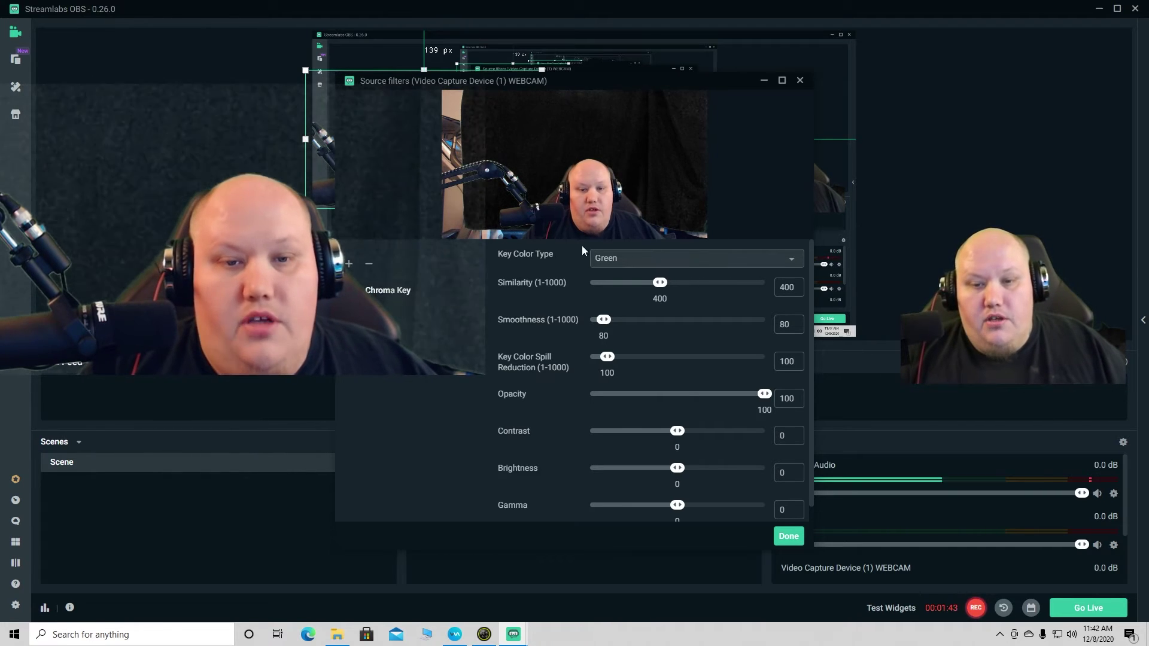
click(789, 537)
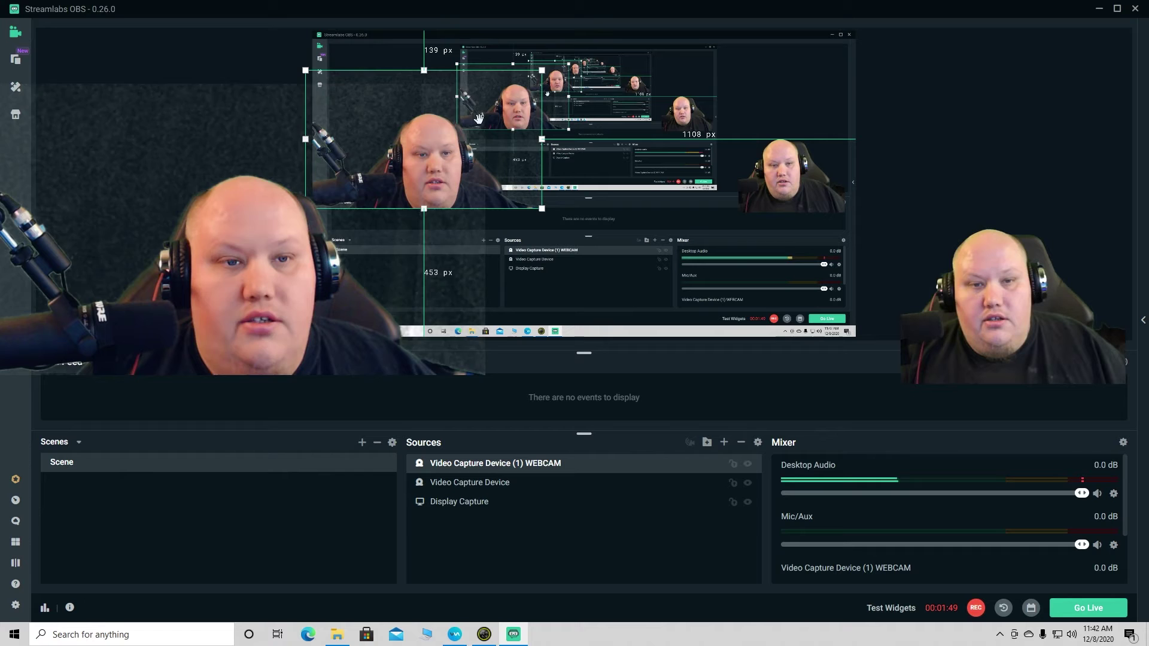
Reopen the WEBCAM's Chroma Key filter and switch Key Color Type to Custom
right_click(410, 106)
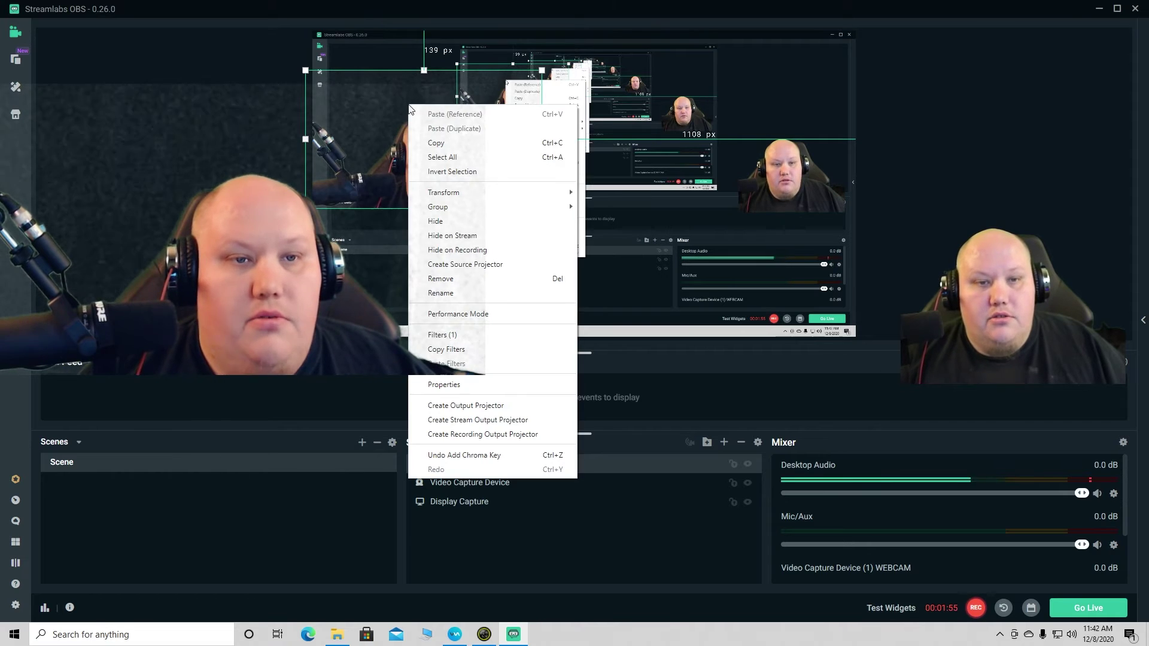
click(490, 334)
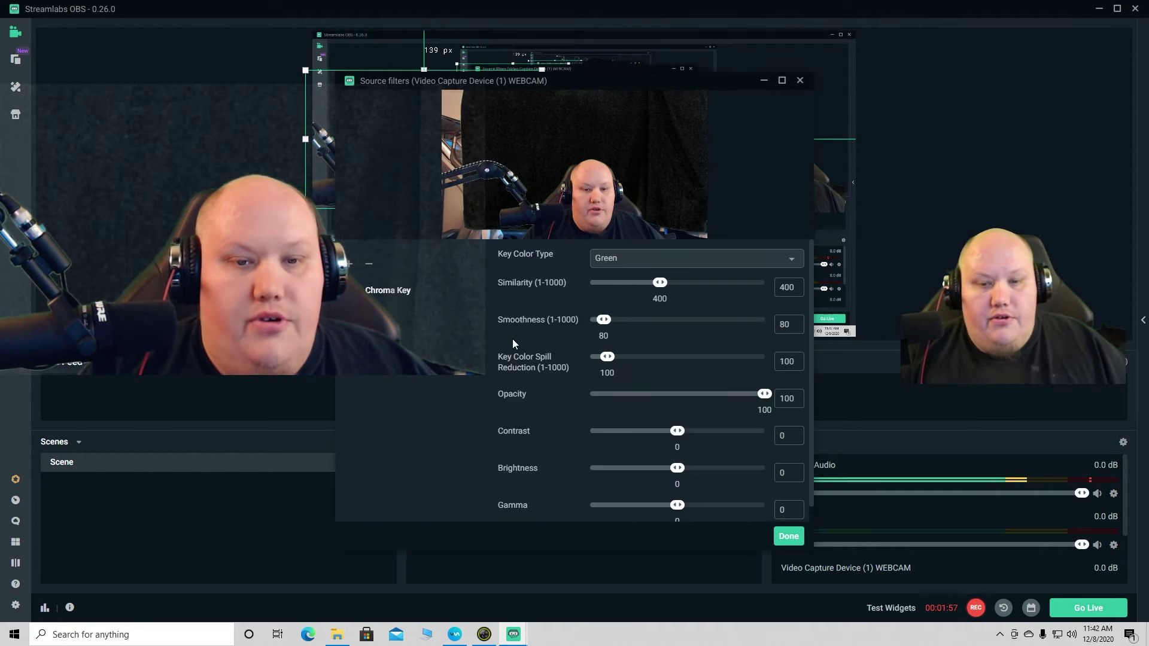
click(796, 259)
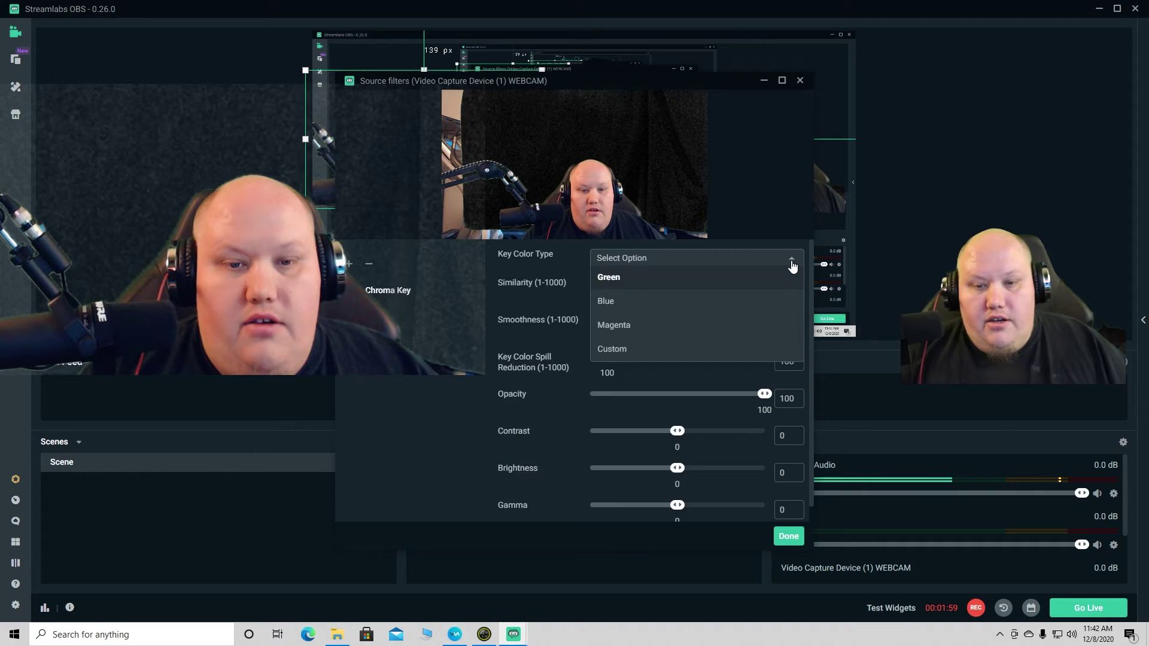
click(692, 350)
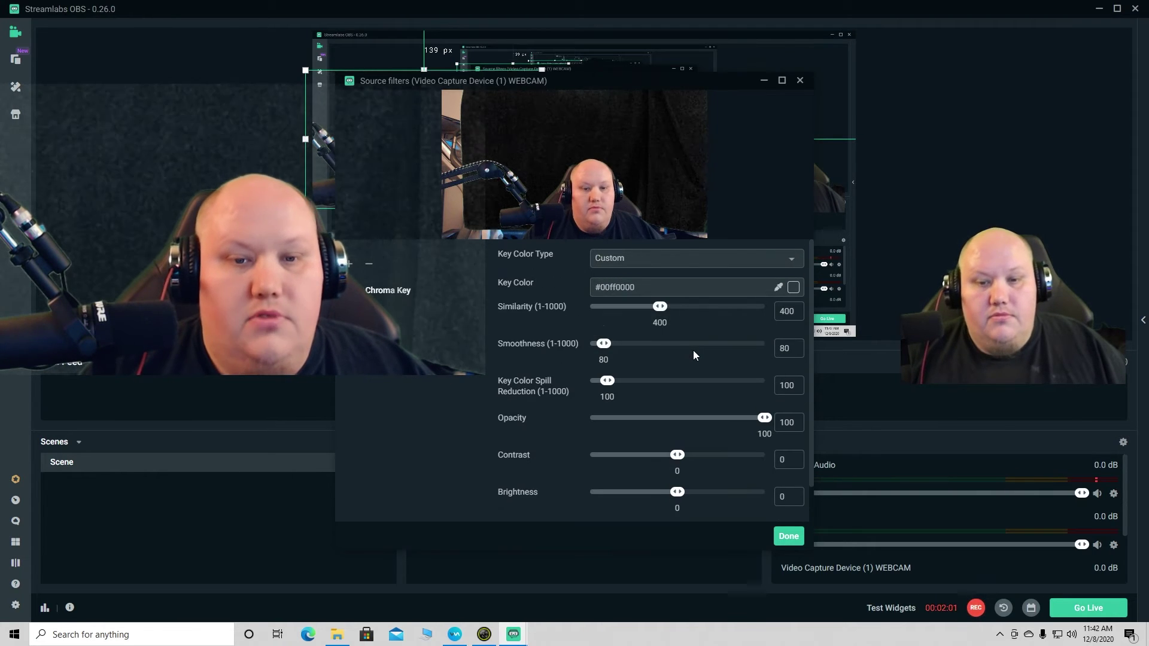
Try several green key colours, then sample #0b161dff from the preview with the eyedropper
click(794, 289)
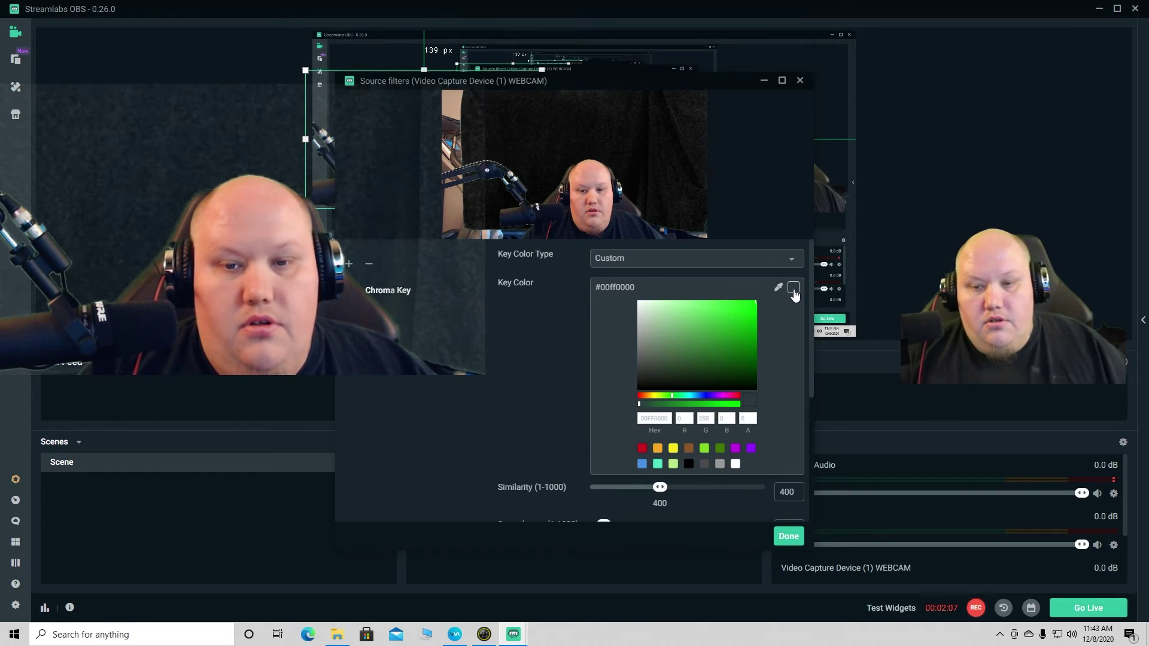
click(752, 312)
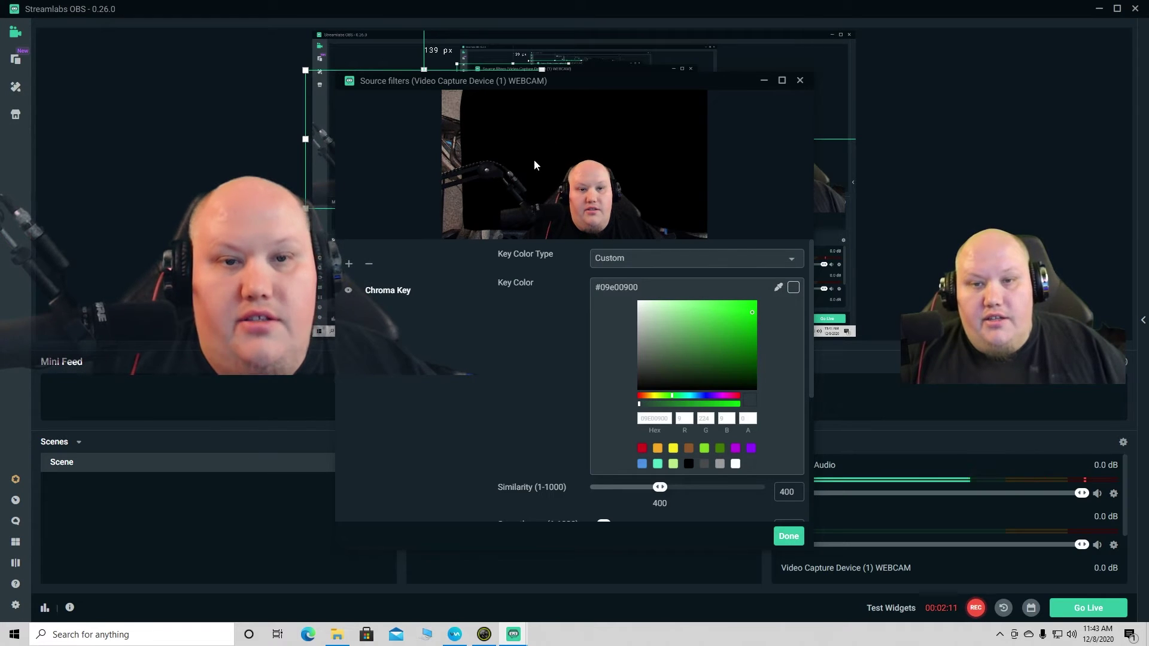
drag(607, 80, 646, 206)
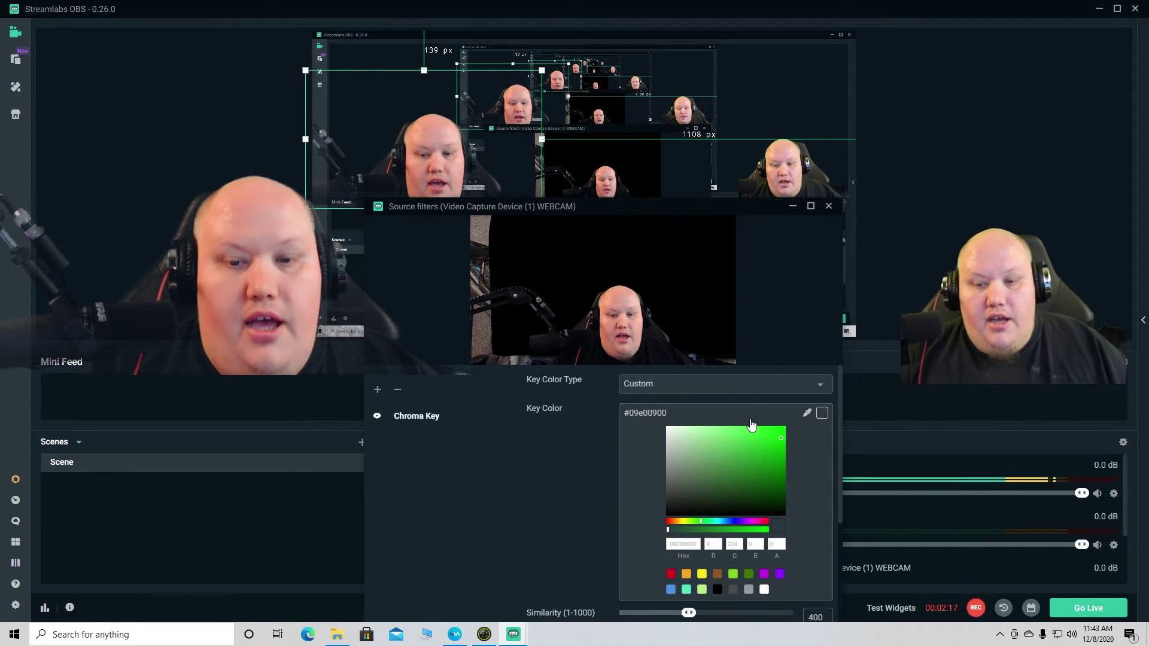
click(779, 482)
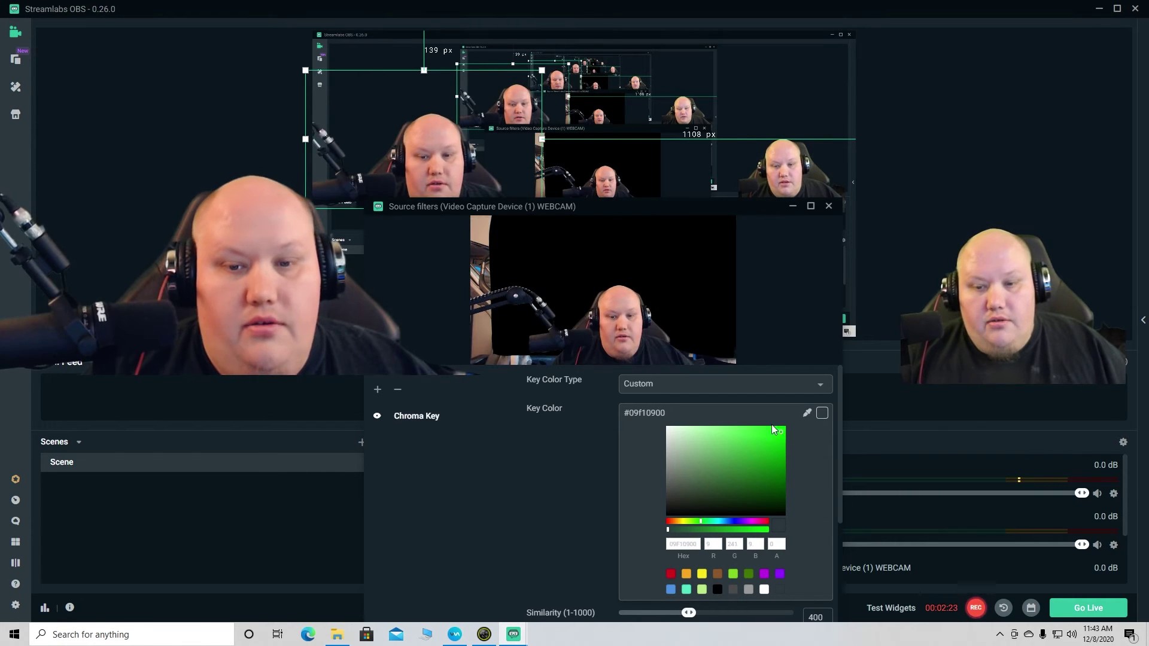
click(779, 451)
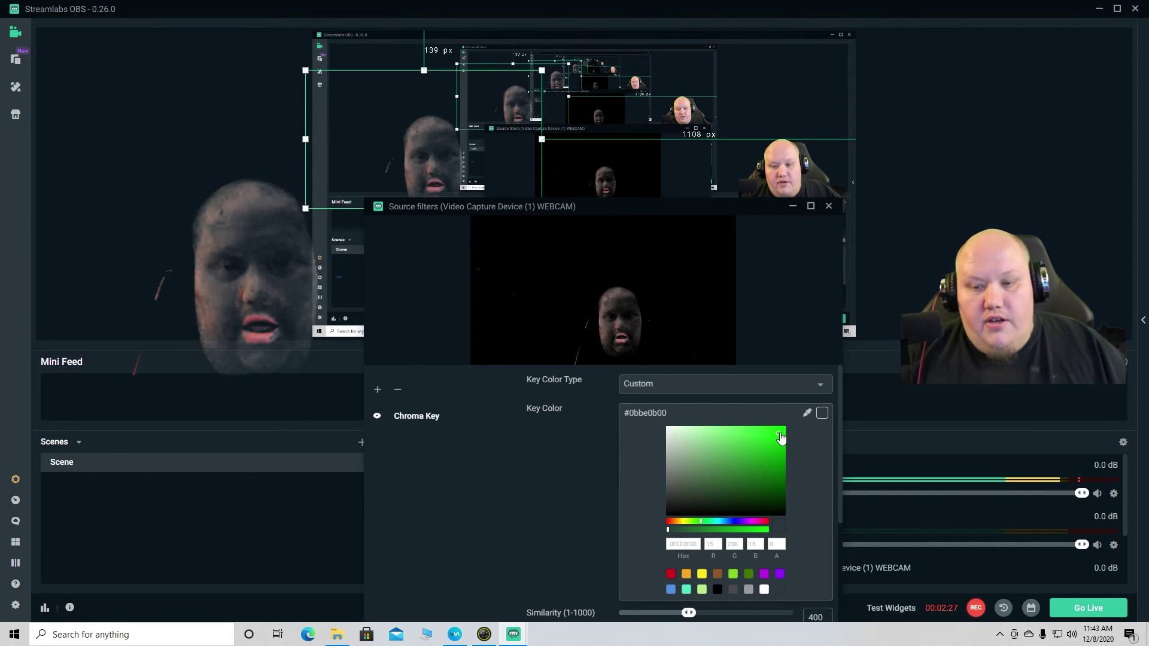
click(807, 412)
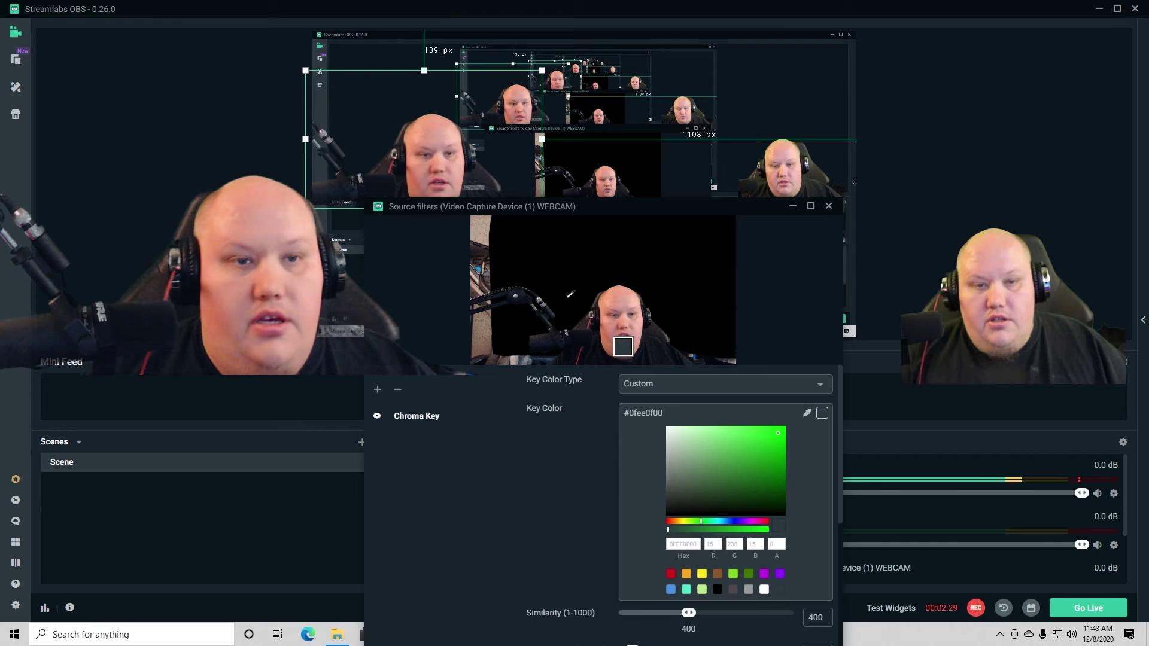
click(399, 106)
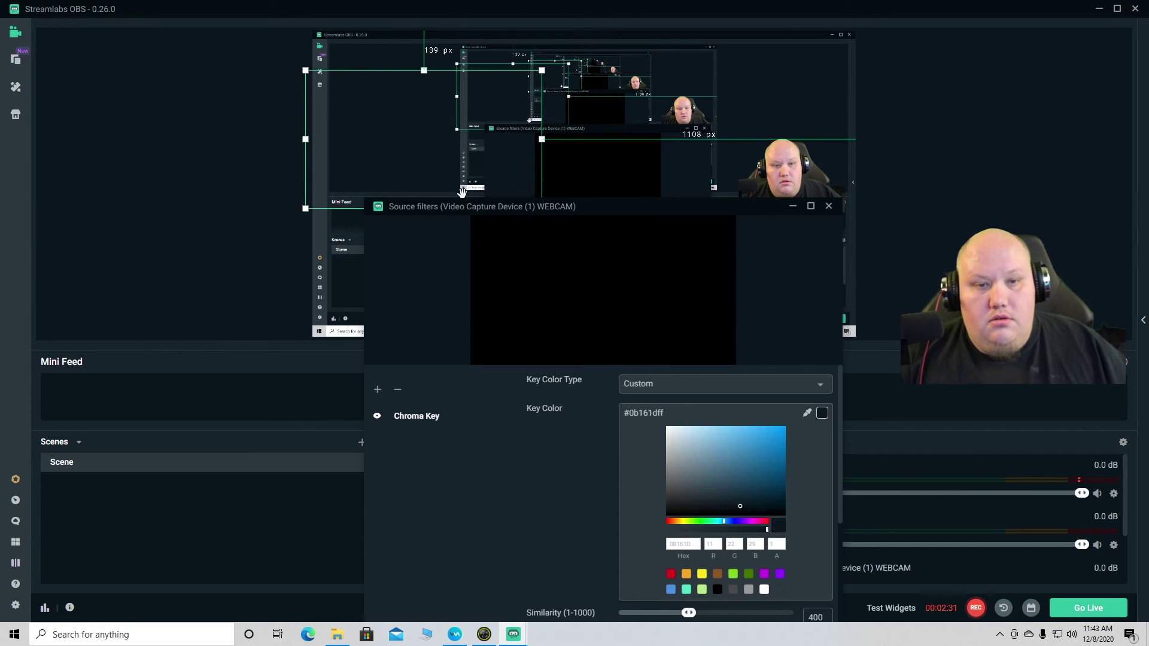
Set the Chroma Key colour to bright green #08f608ff and confirm the filter settings
click(821, 414)
click(822, 413)
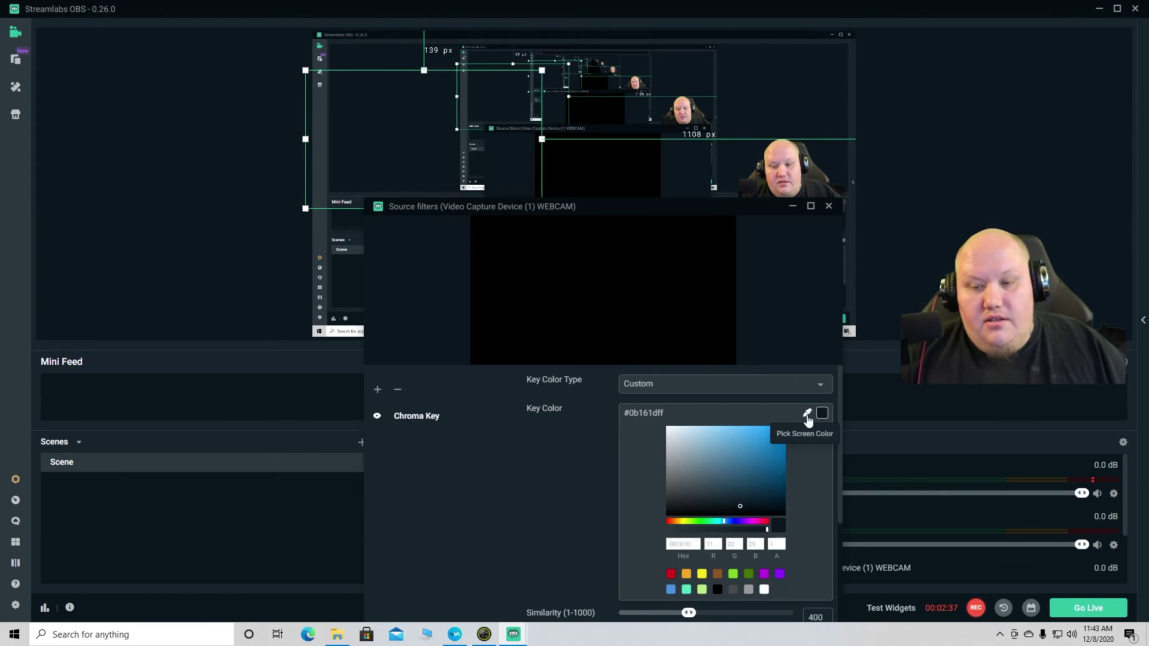
click(699, 521)
click(778, 435)
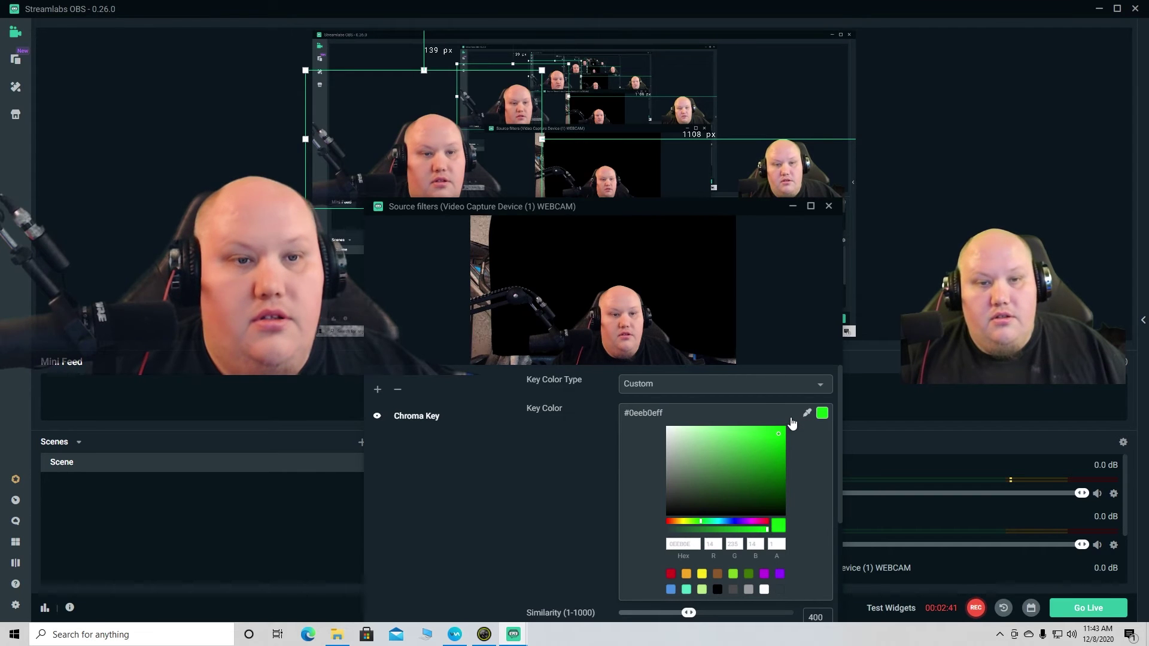
click(781, 450)
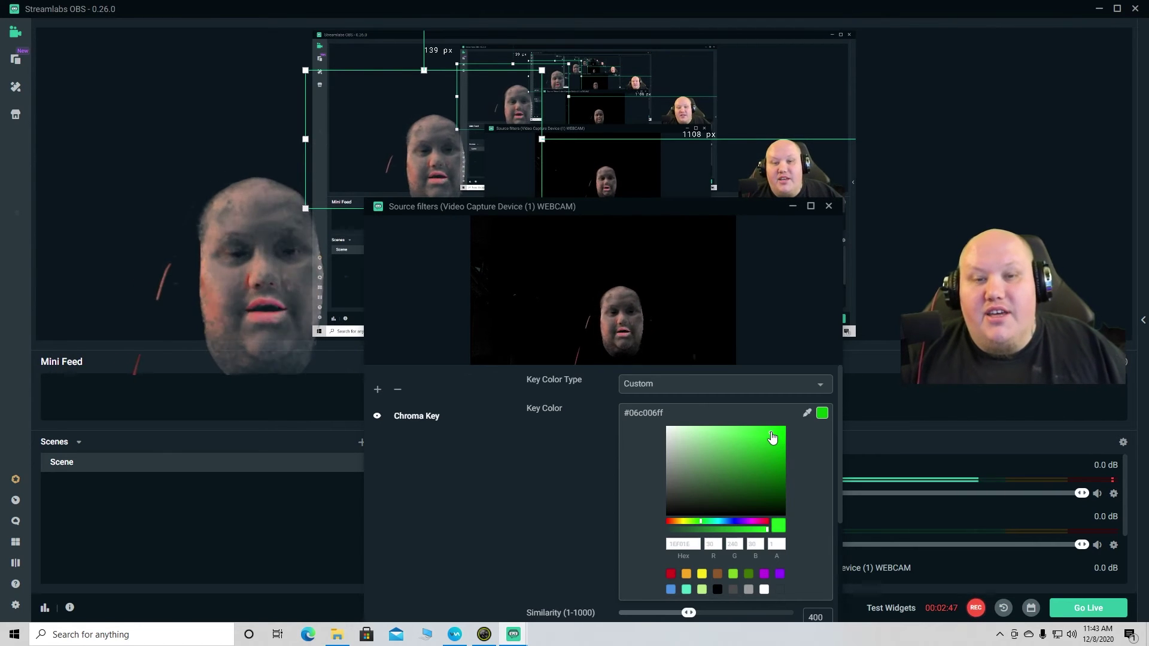
click(773, 438)
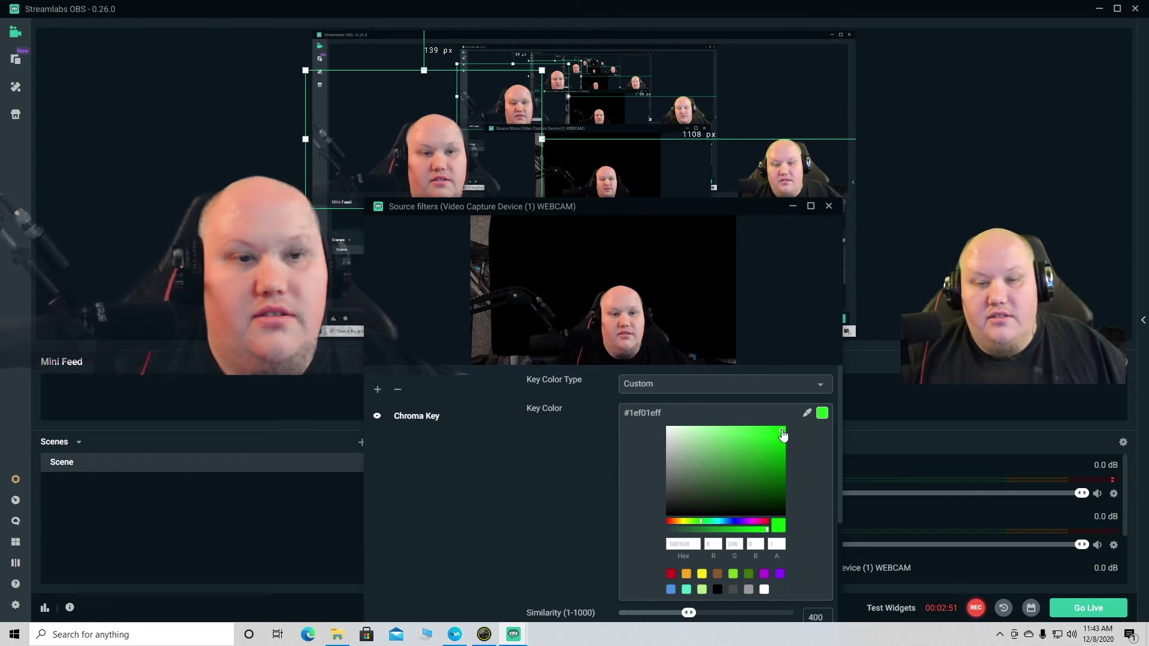
click(782, 435)
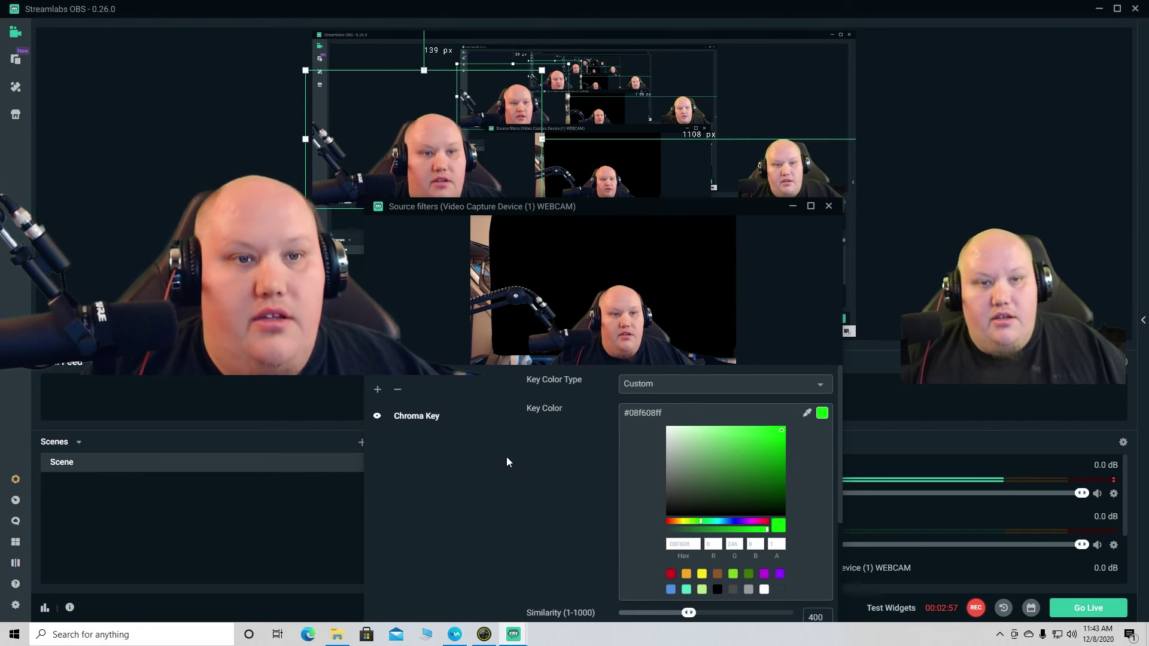
drag(736, 210, 723, 103)
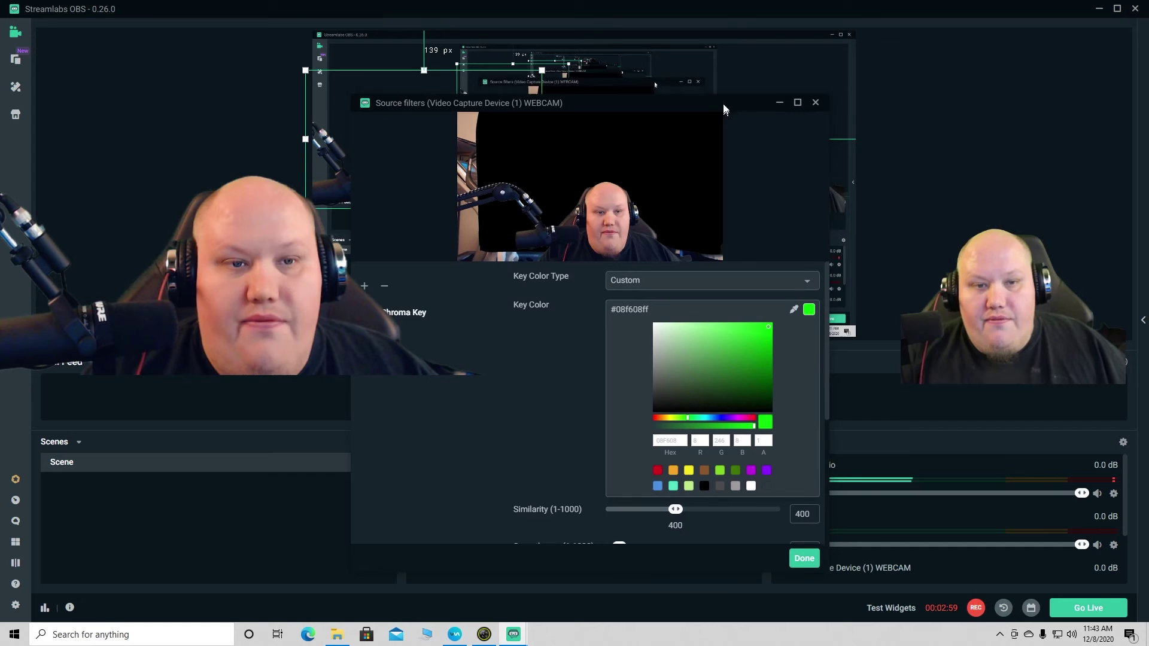
click(802, 548)
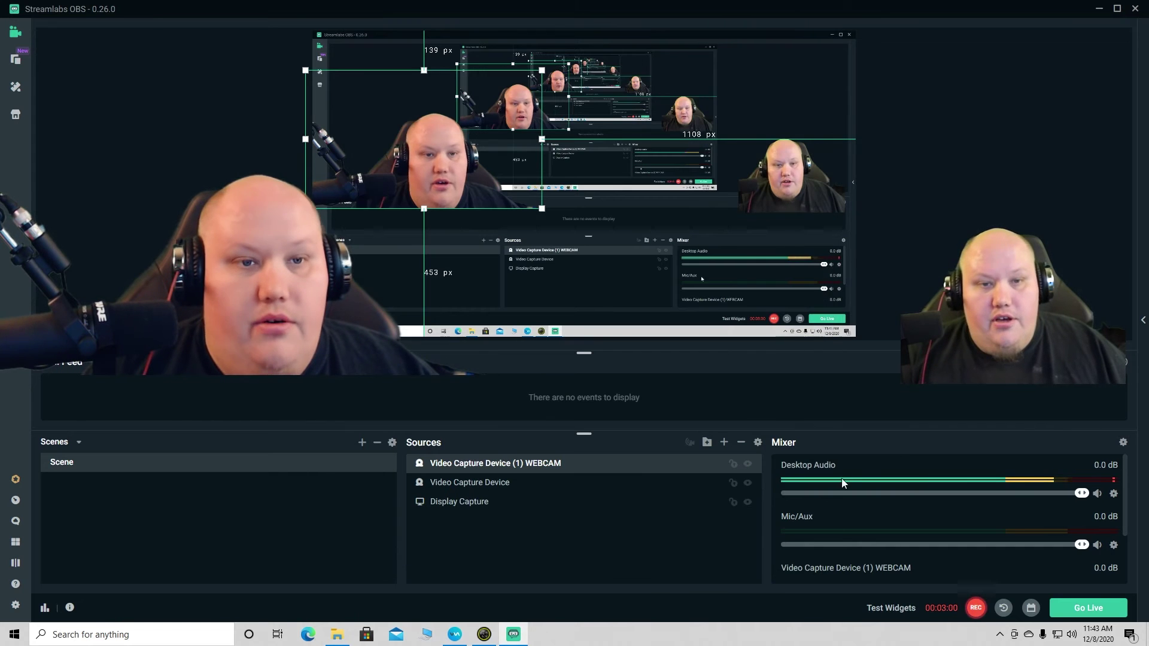
click(982, 183)
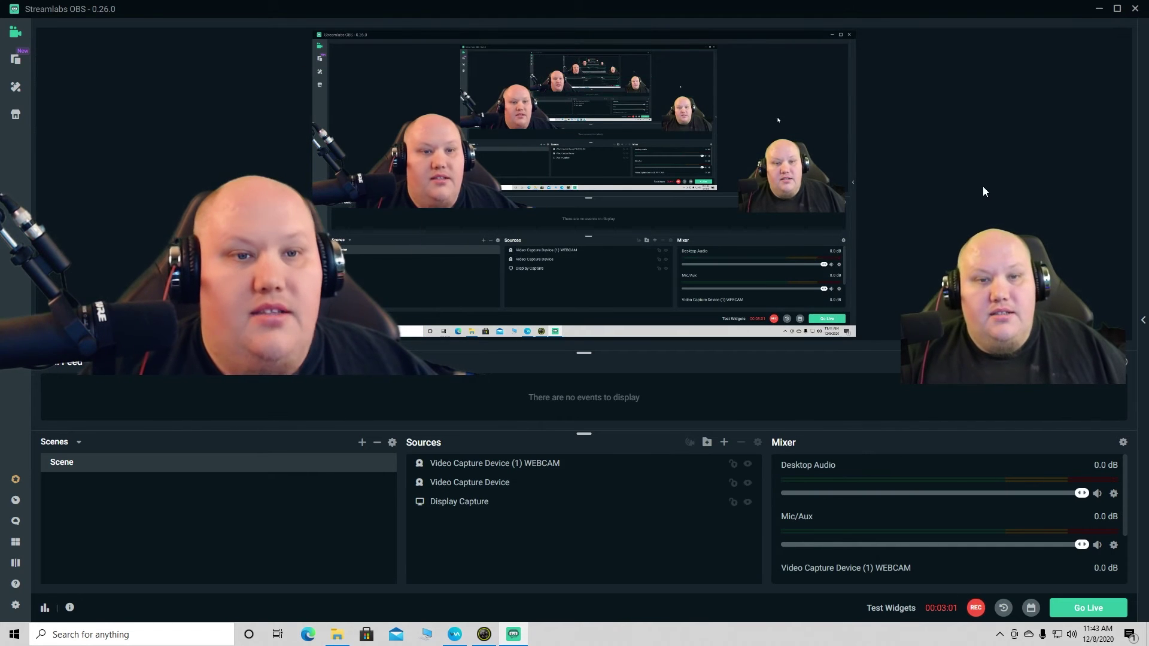
click(464, 186)
right_click(477, 196)
click(524, 422)
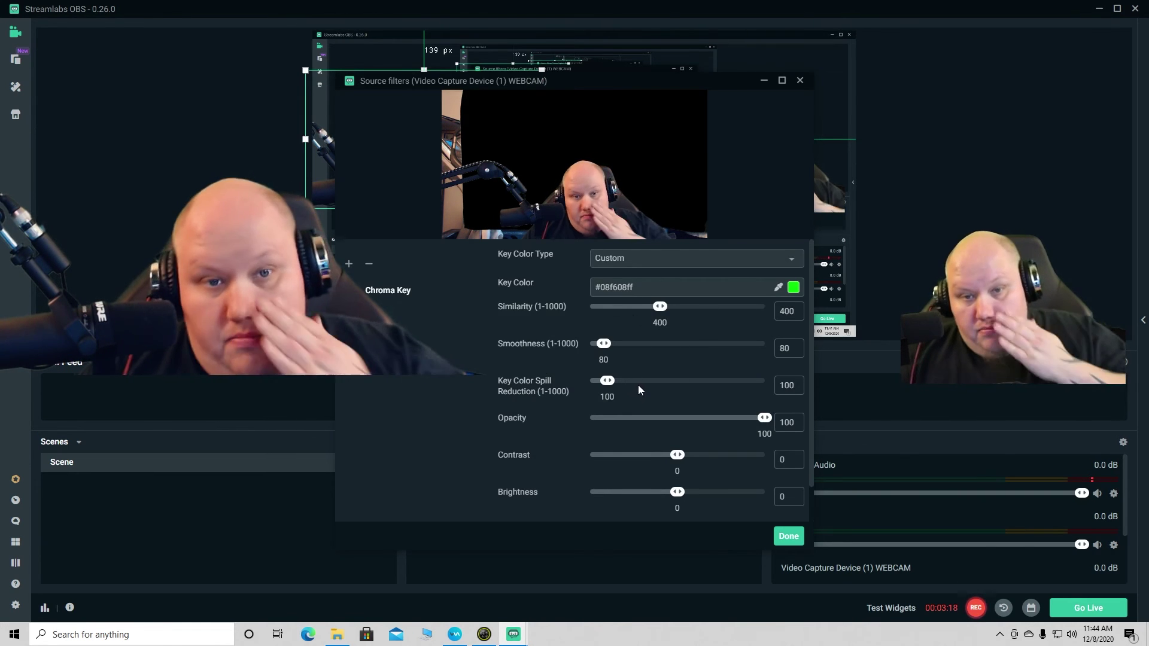
click(786, 535)
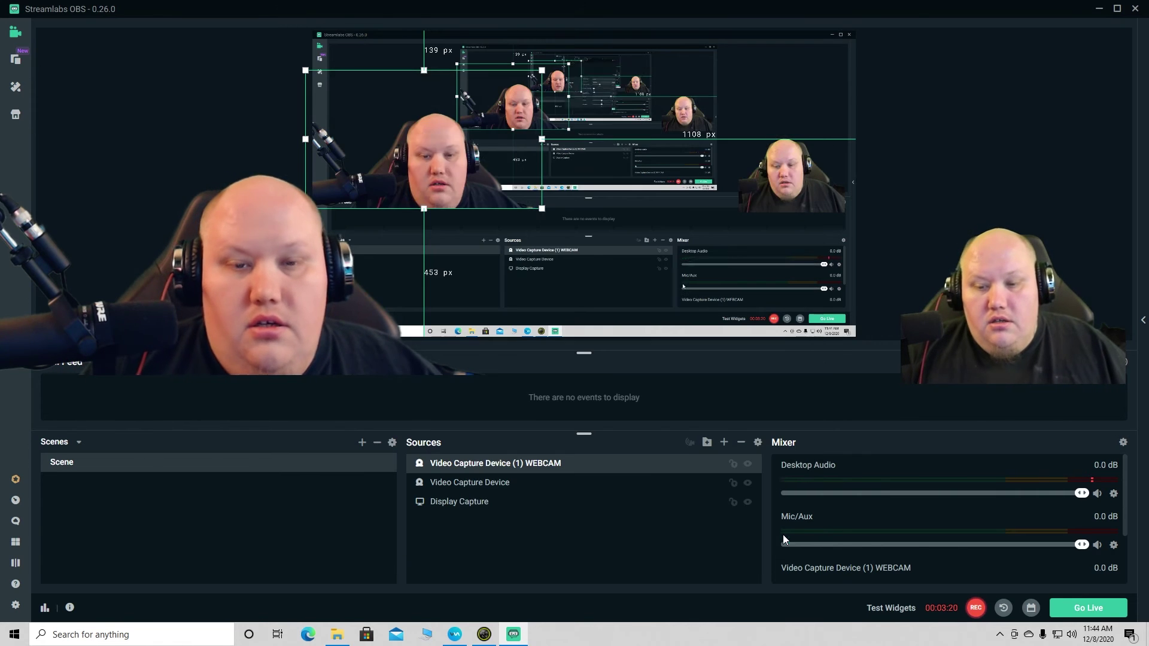
Crop the webcam's right, left and top edges and place the box near the canvas's left edge
drag(516, 197, 523, 235)
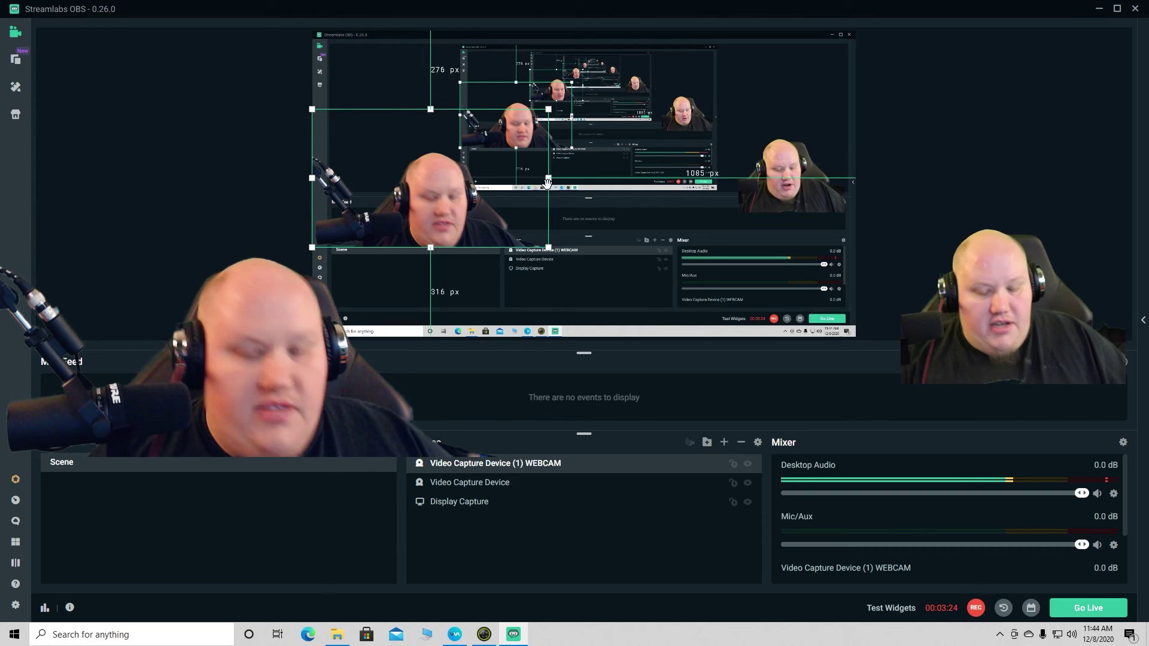
drag(547, 178, 507, 178)
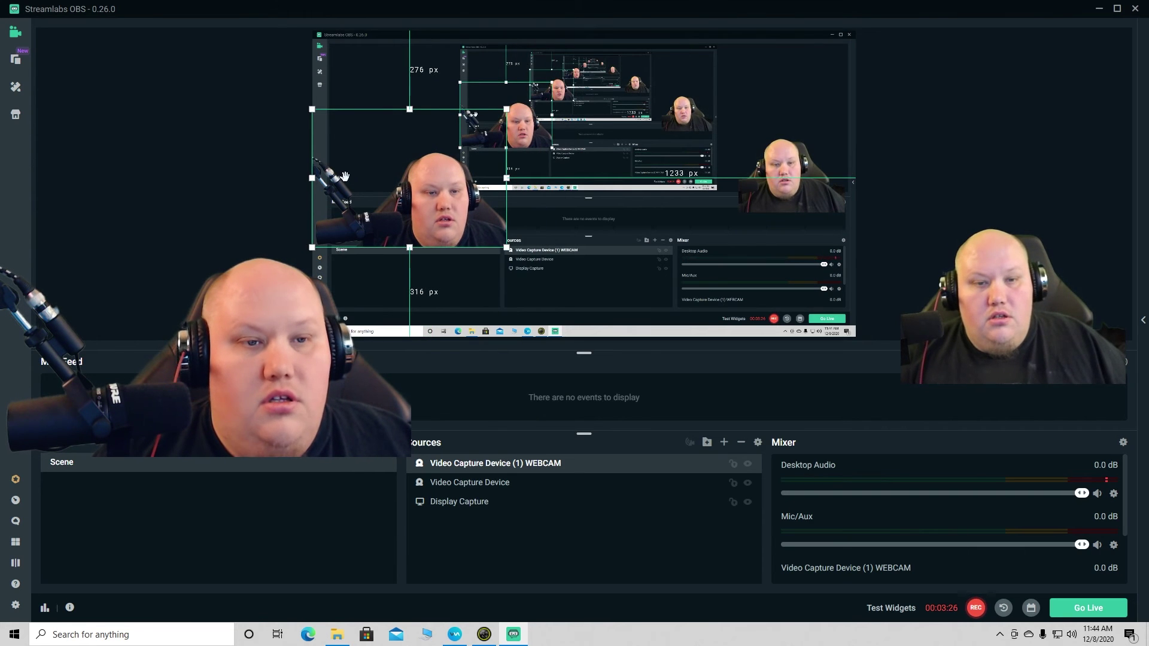
drag(312, 178, 406, 180)
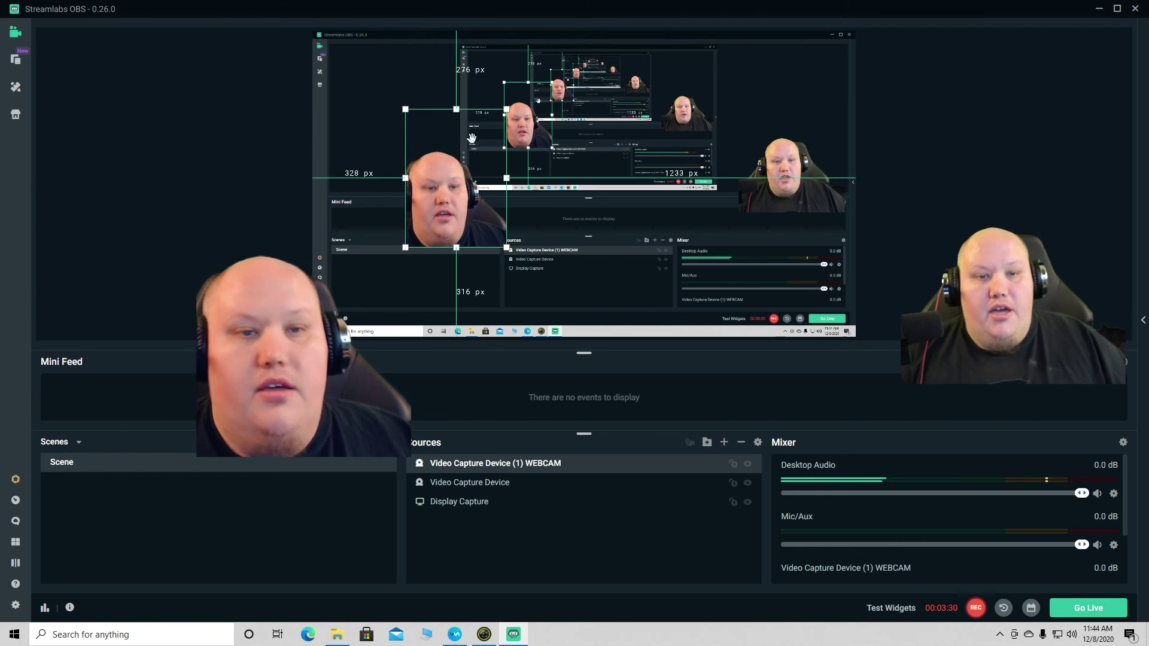
drag(456, 110, 456, 149)
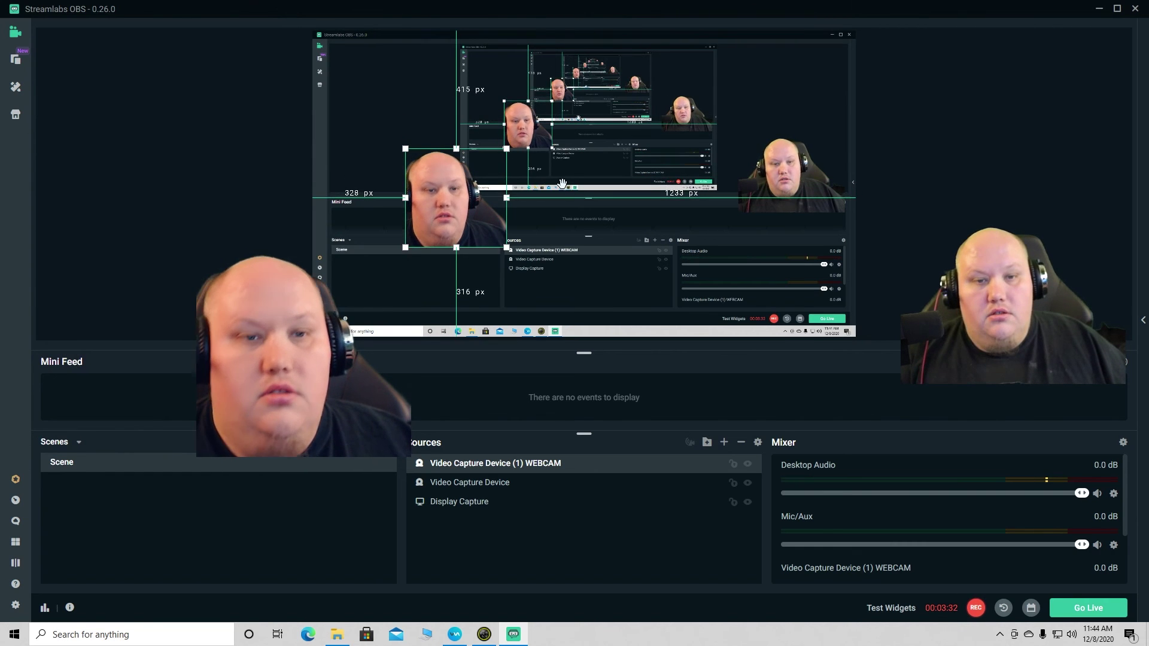
drag(503, 197, 423, 160)
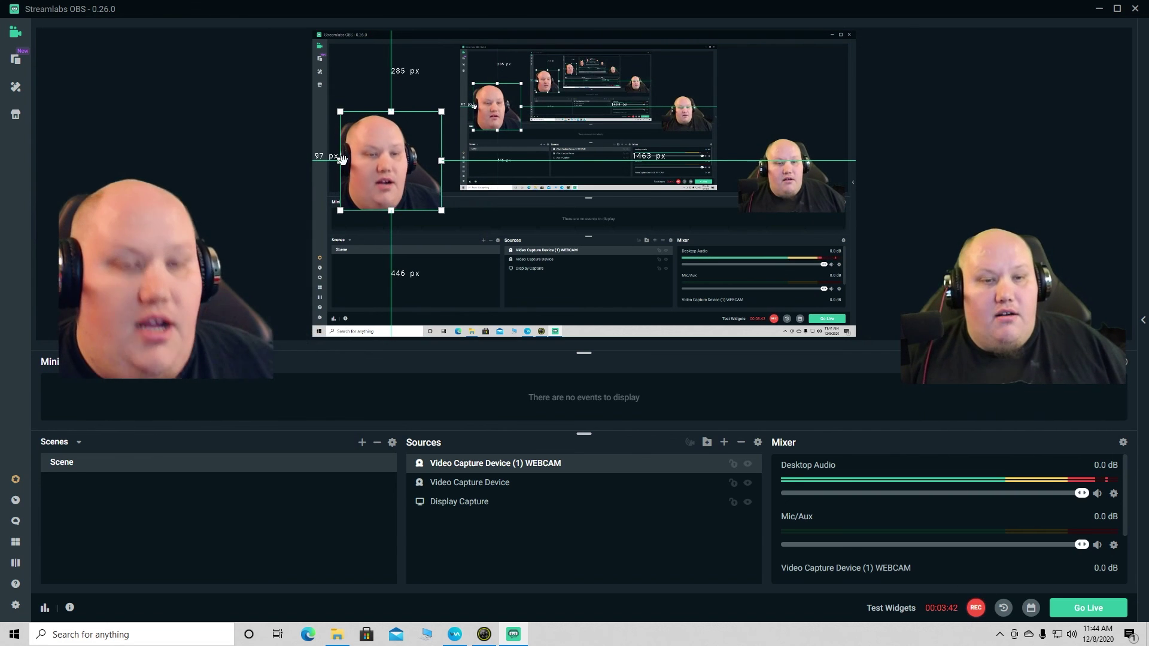
drag(340, 161, 314, 160)
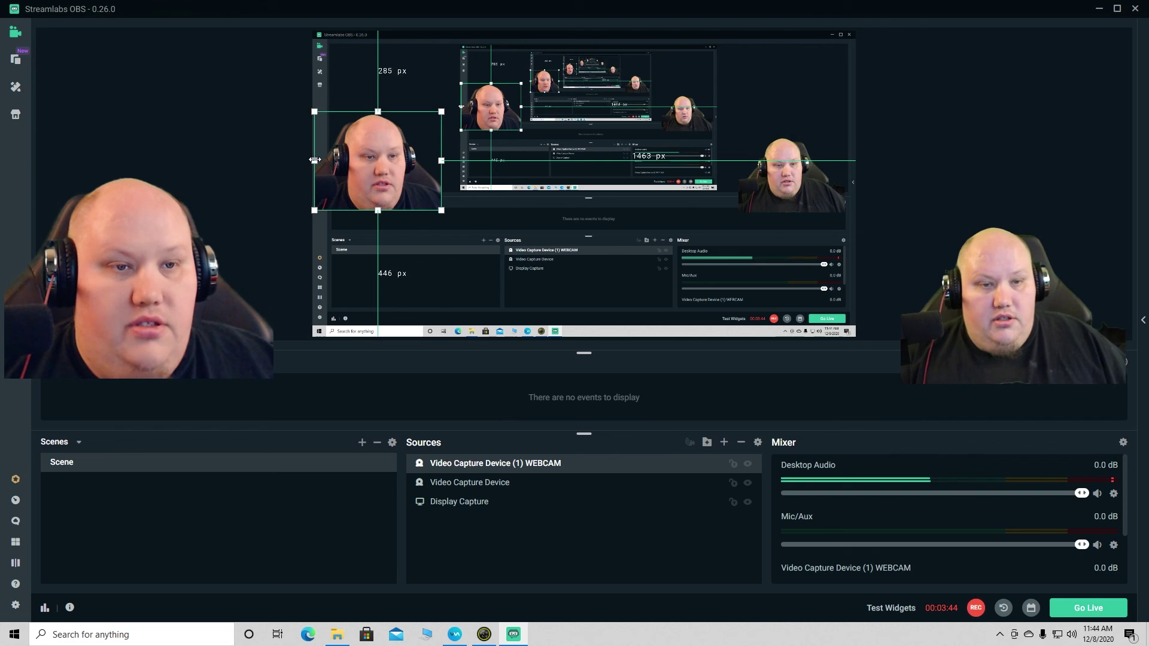
drag(396, 161, 415, 181)
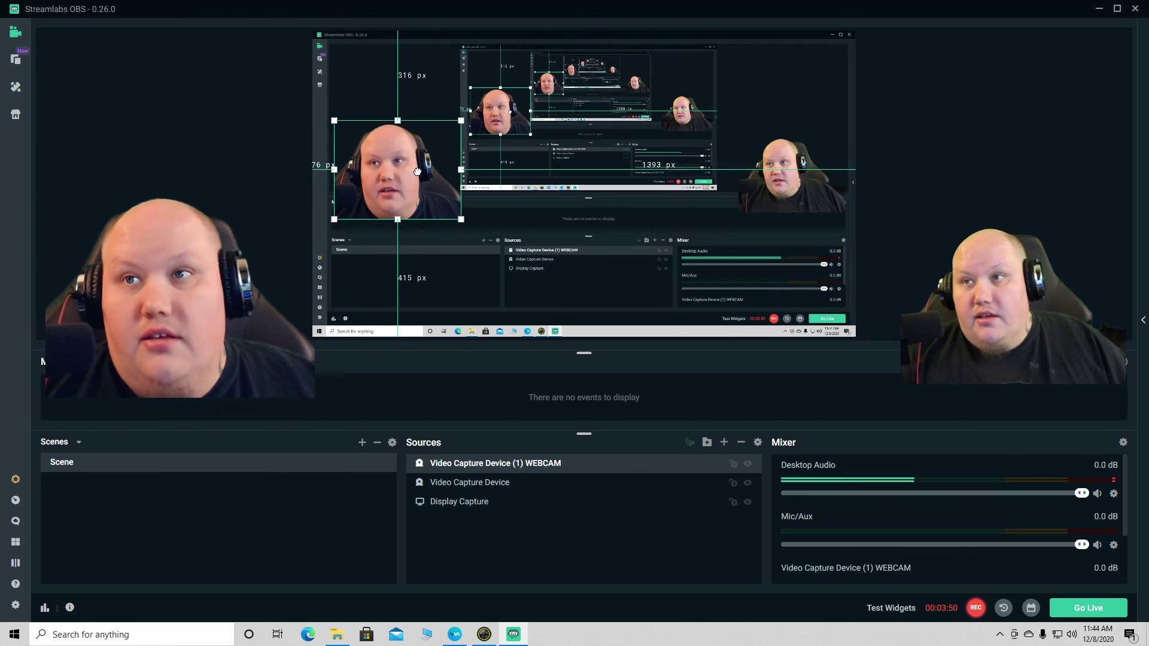